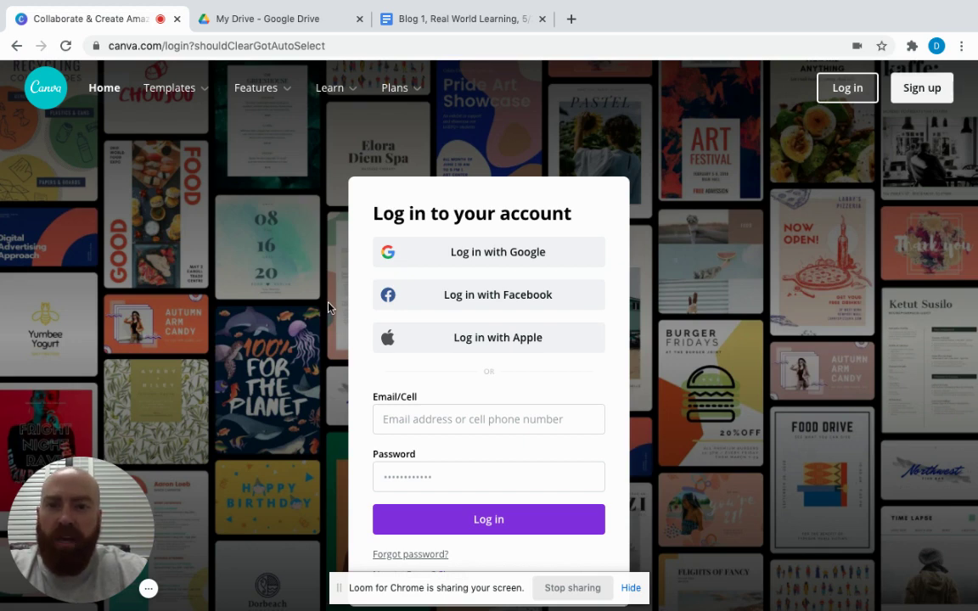
Step: Log in to Canva through Google, choosing the Google account to use
left_click(493, 264)
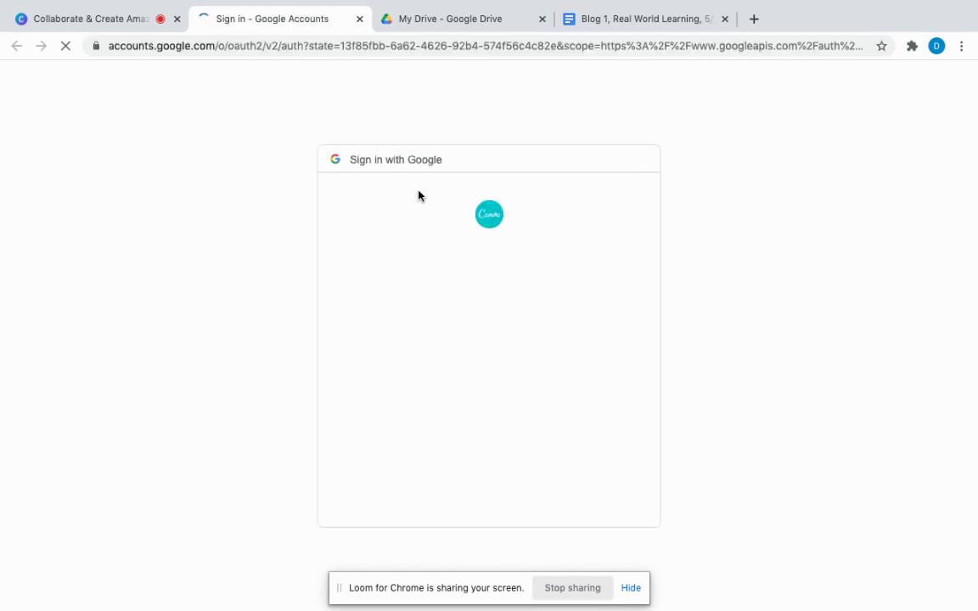
left_click(409, 322)
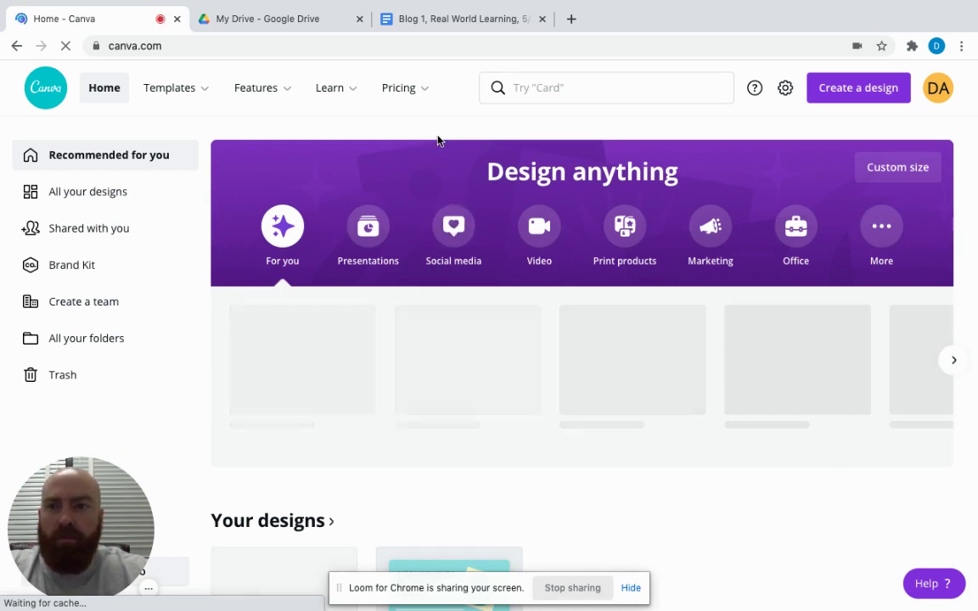
Step: Show the Templates menu with Social Media, Personal, Business, Marketing, Education and Trending categories
mouse_move(155, 84)
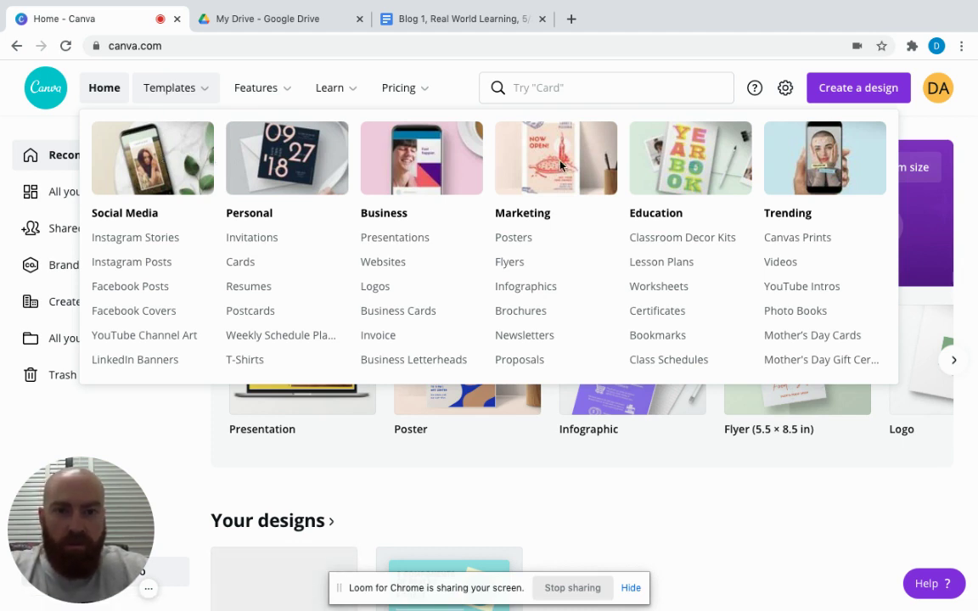
Step: Open the Infographics template gallery and scroll through the template grid
left_click(513, 289)
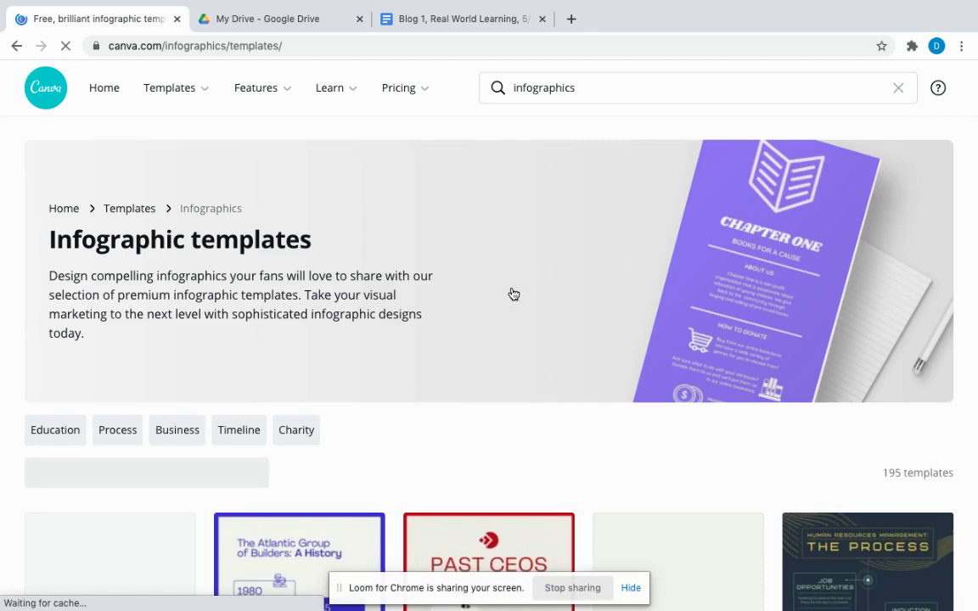
scroll(514, 294, "down", 1)
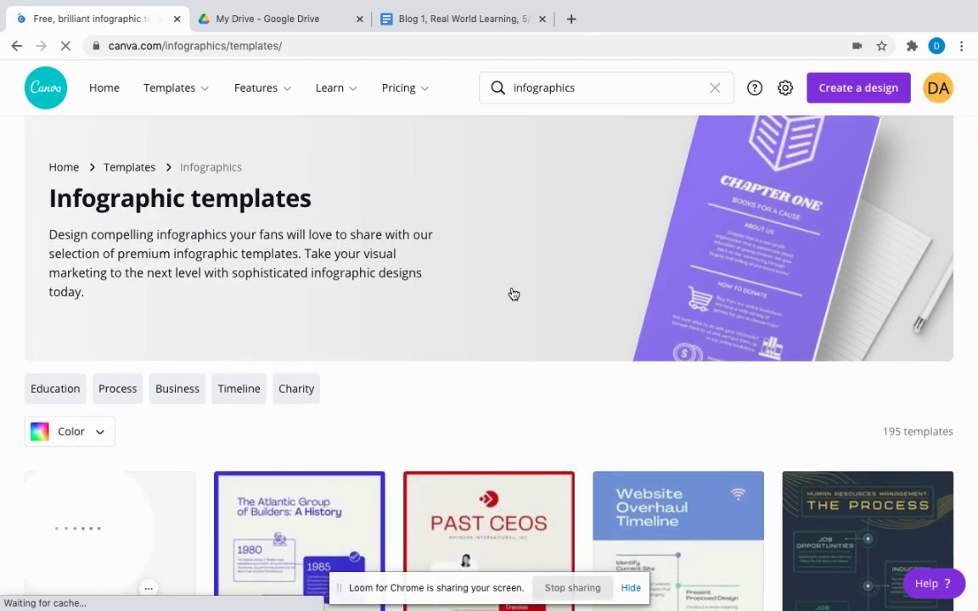
scroll(513, 294, "down", 3)
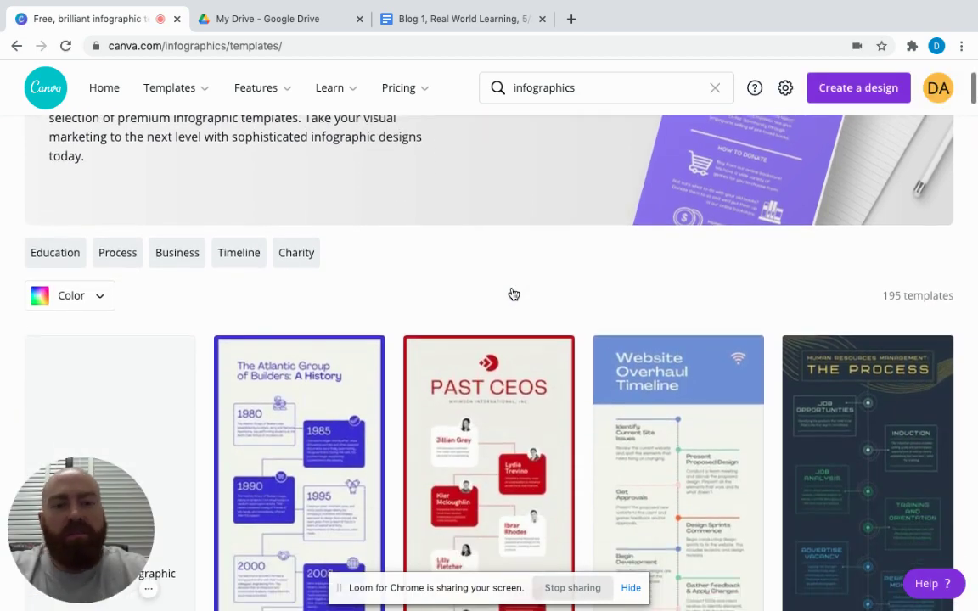
scroll(513, 294, "down", 1)
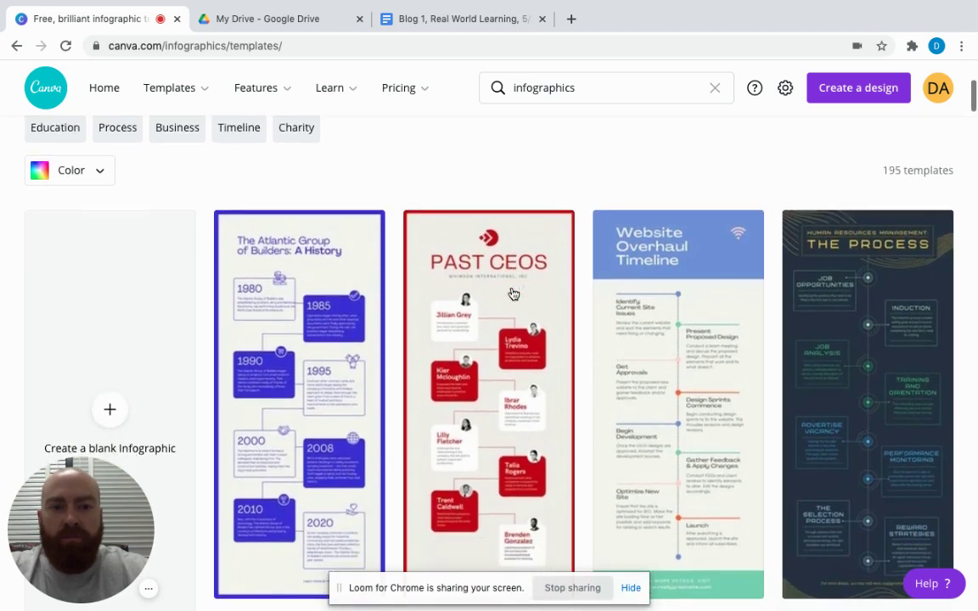
scroll(514, 294, "down", 1)
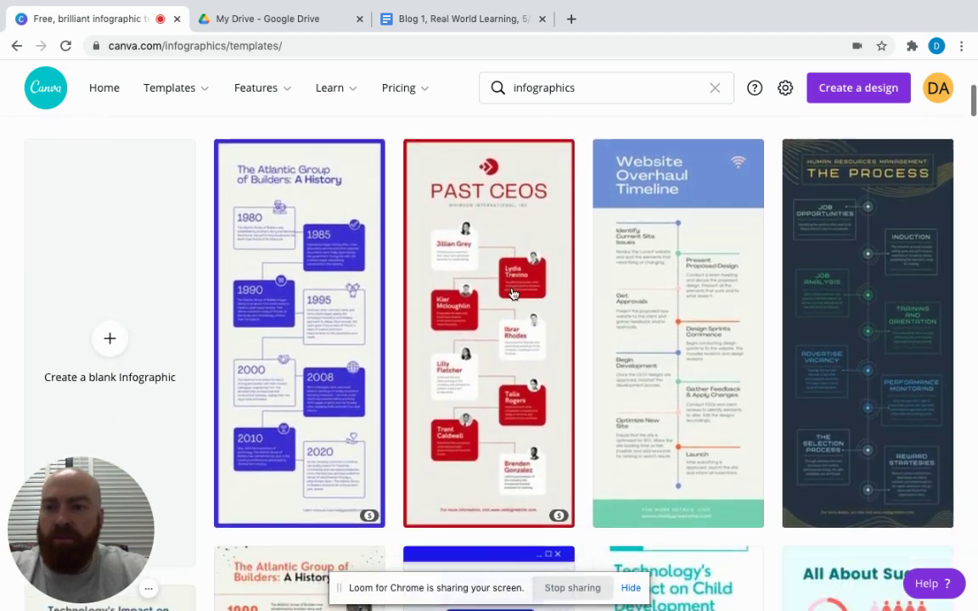
scroll(513, 293, "down", 2)
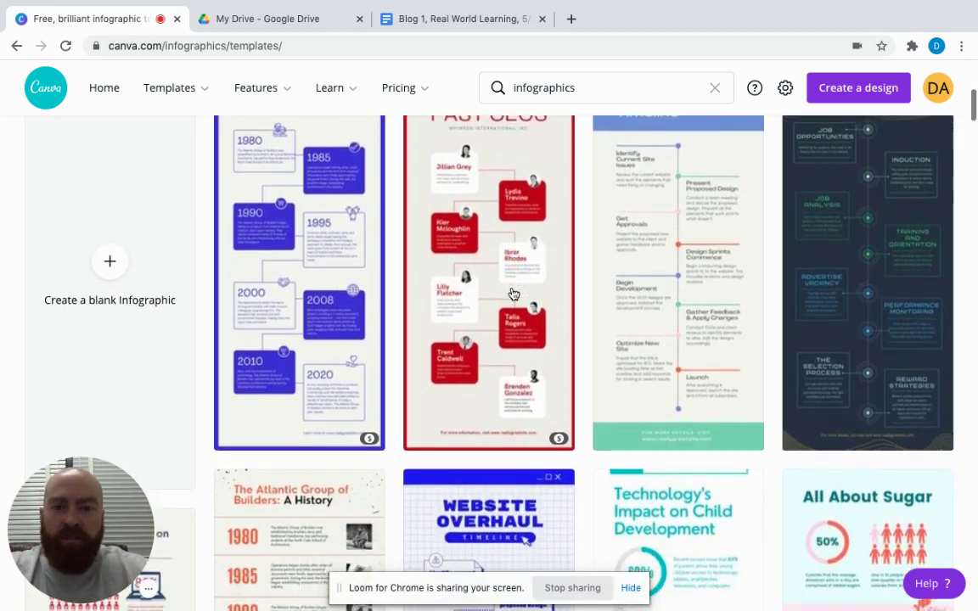
scroll(514, 294, "down", 2)
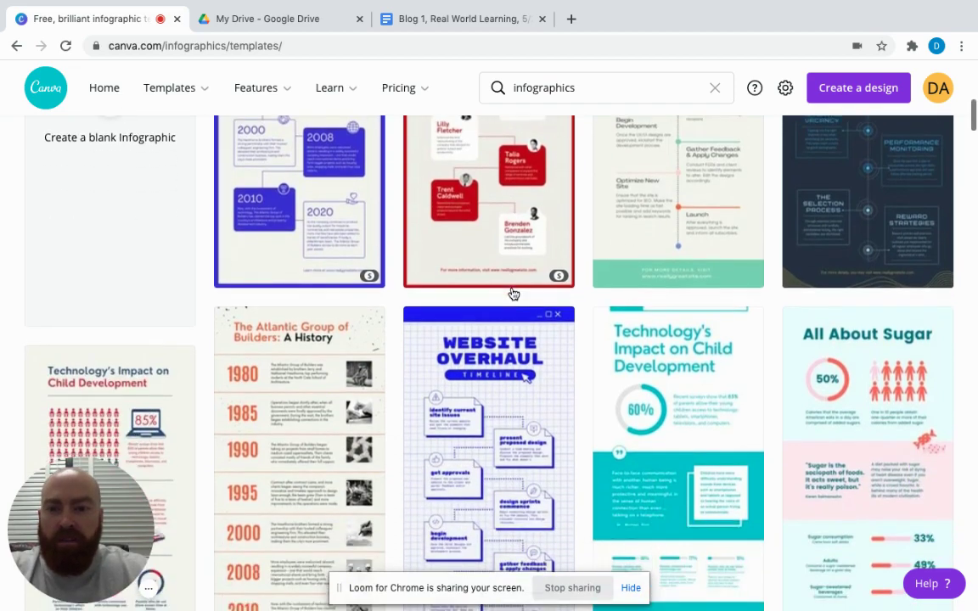
scroll(514, 294, "down", 3)
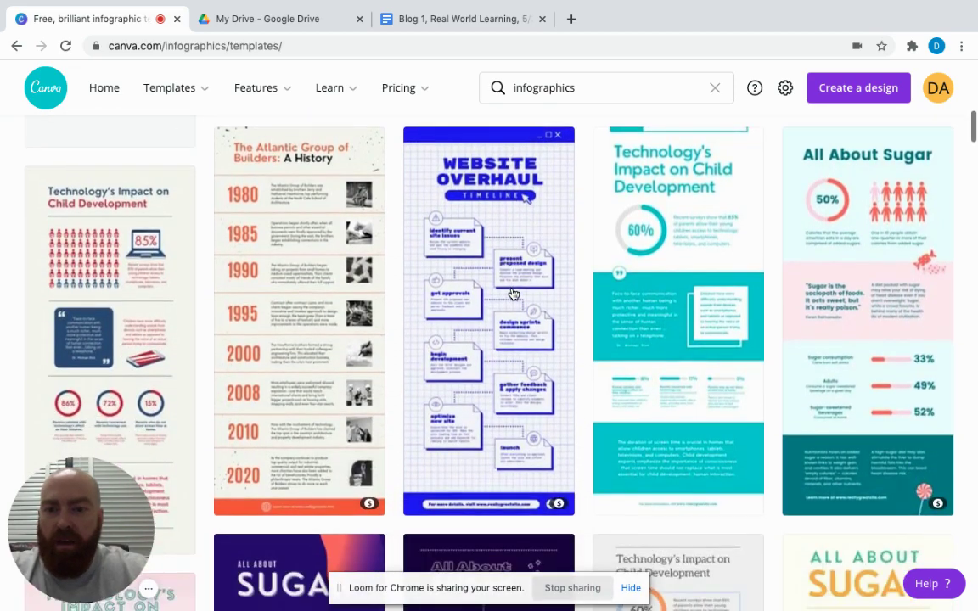
scroll(512, 294, "down", 1)
scroll(512, 293, "up", 1)
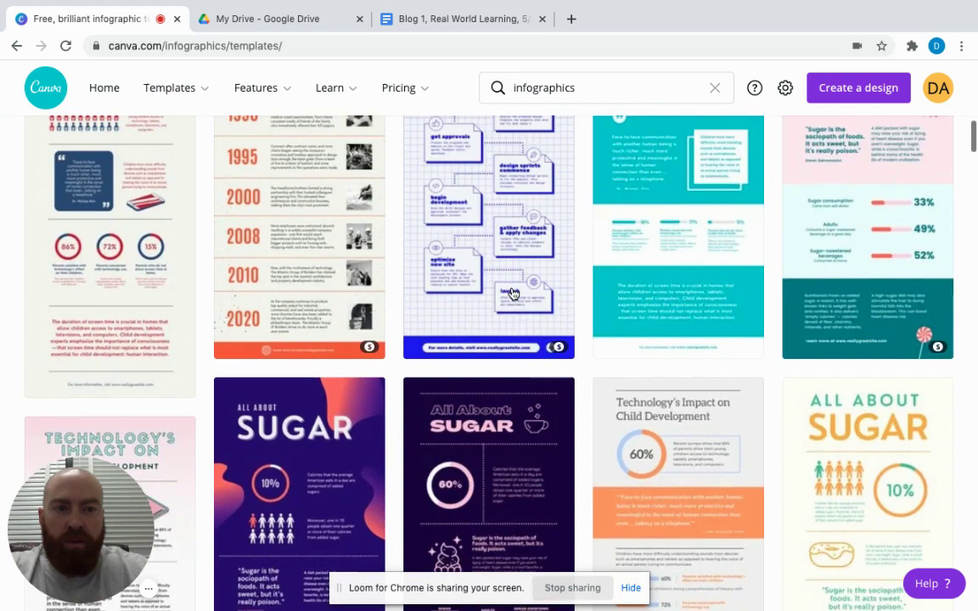
scroll(512, 294, "down", 2)
scroll(512, 294, "up", 3)
scroll(512, 294, "up", 5)
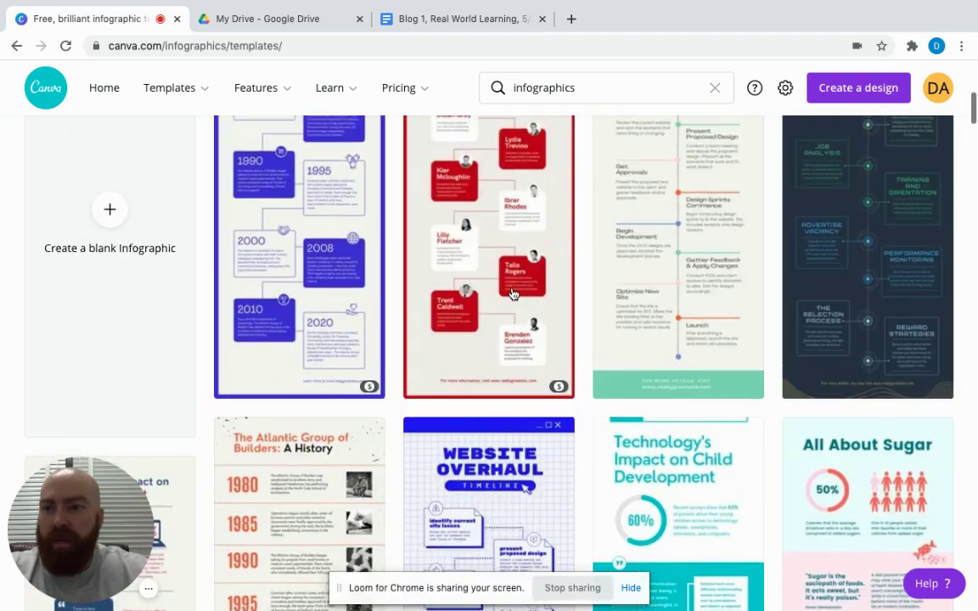
scroll(512, 293, "up", 1)
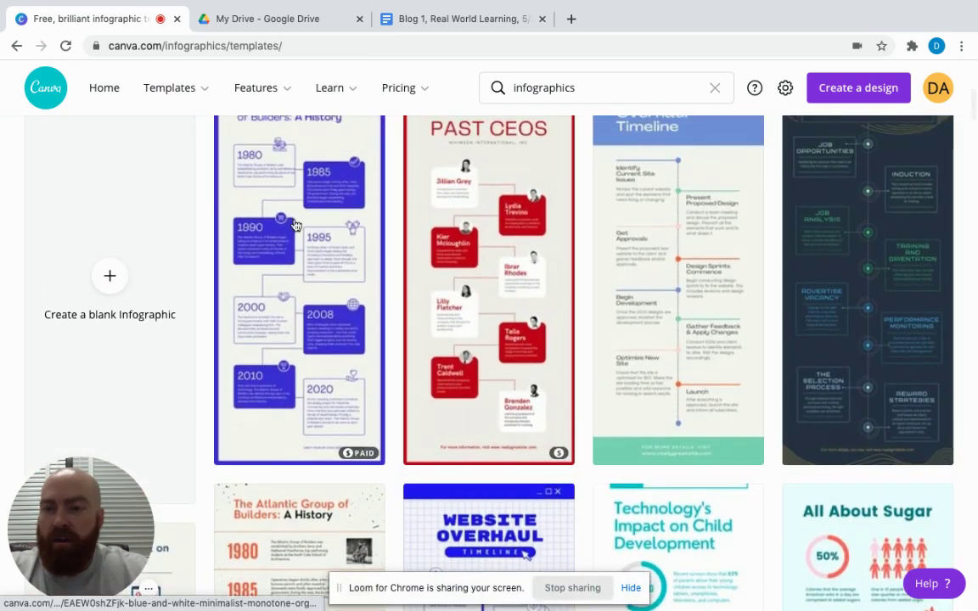
Step: Create a blank infographic and set the canvas zoom to 50%
left_click(107, 271)
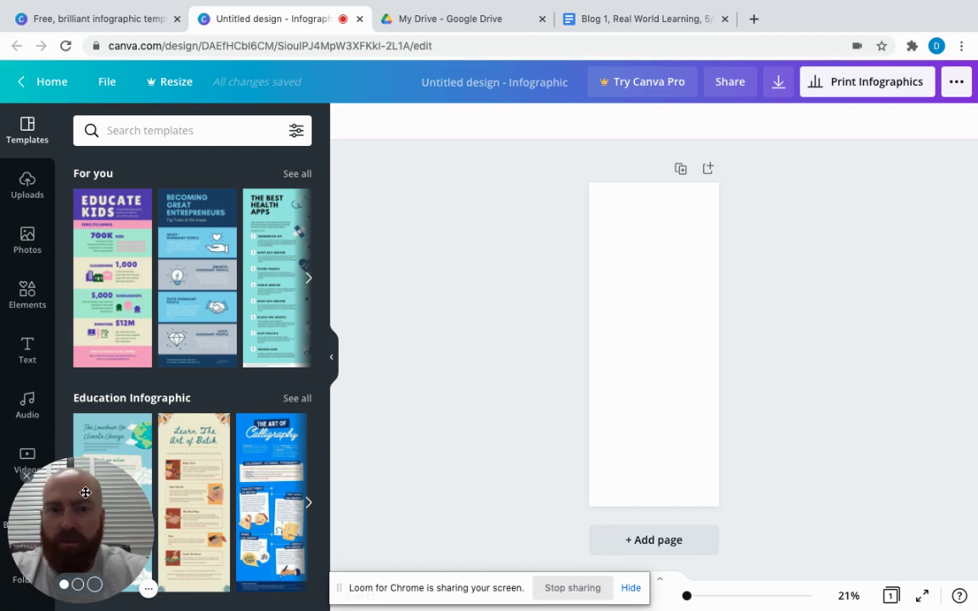
left_click_drag(85, 493, 903, 157)
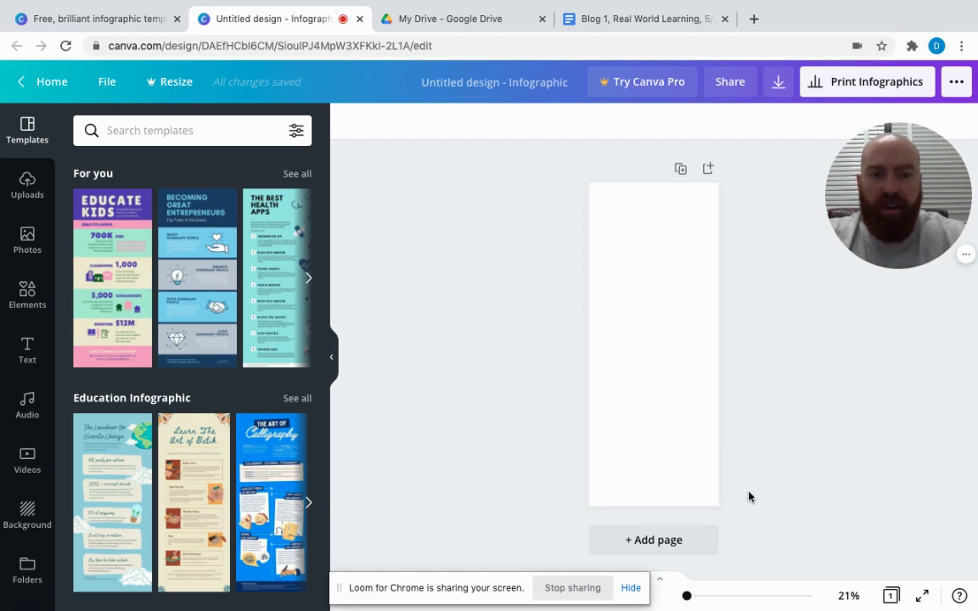
left_click(851, 596)
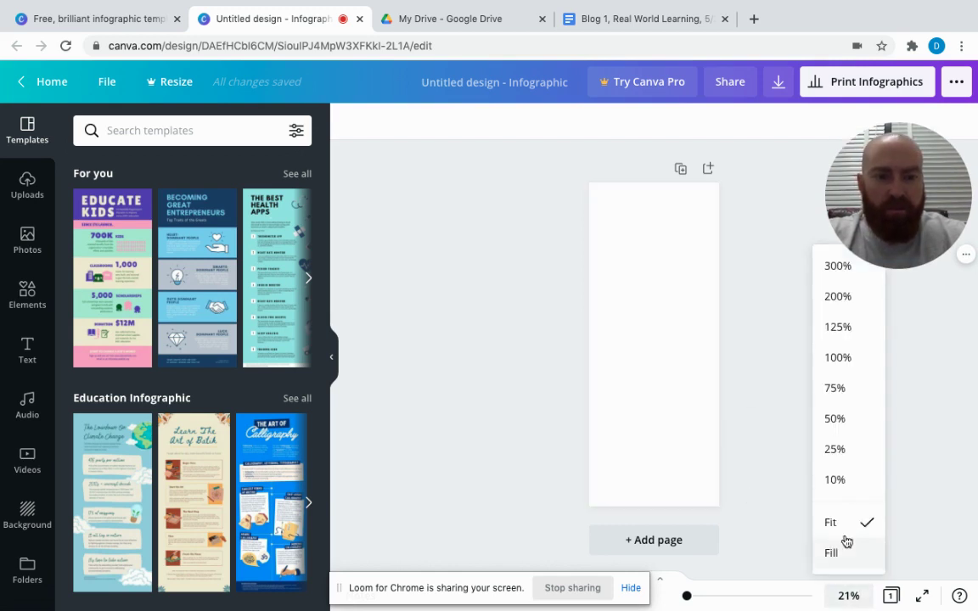
left_click(843, 419)
scroll(847, 425, "up", 2)
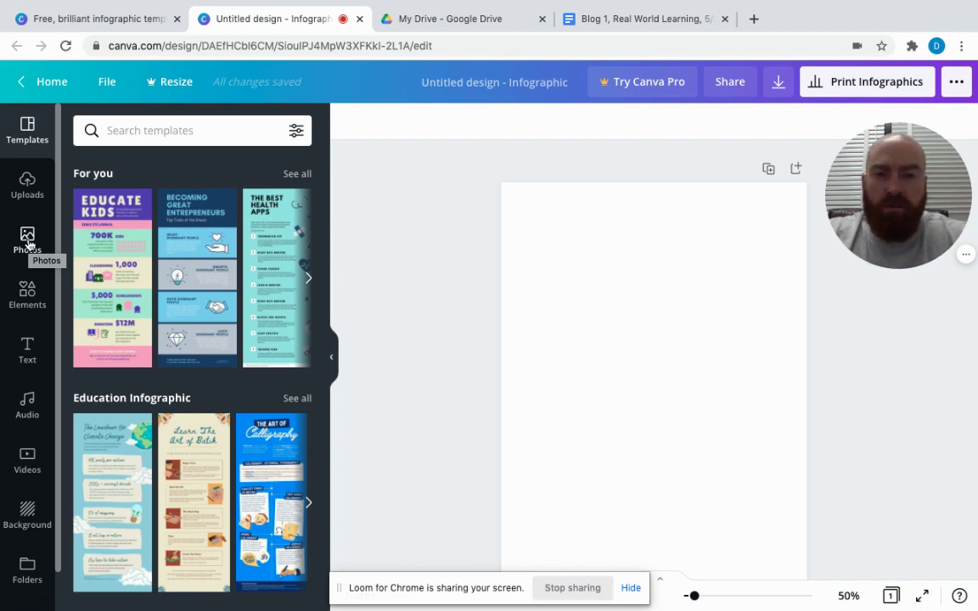
Step: Search Photos for 'mars' and add the Mars-in-space photo, moved up to the page centre
left_click(28, 245)
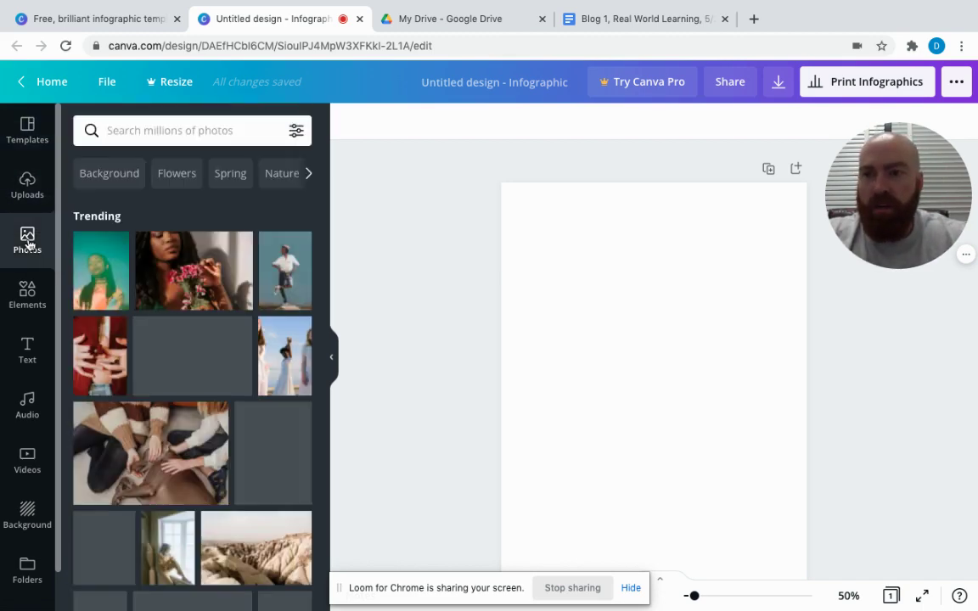
scroll(173, 326, "down", 2)
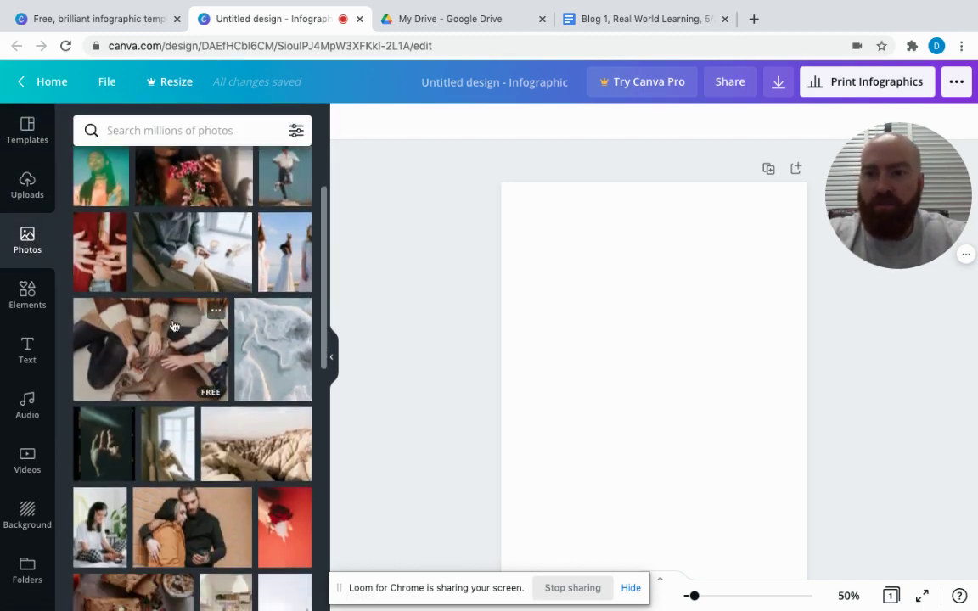
scroll(174, 326, "down", 3)
scroll(173, 326, "up", 5)
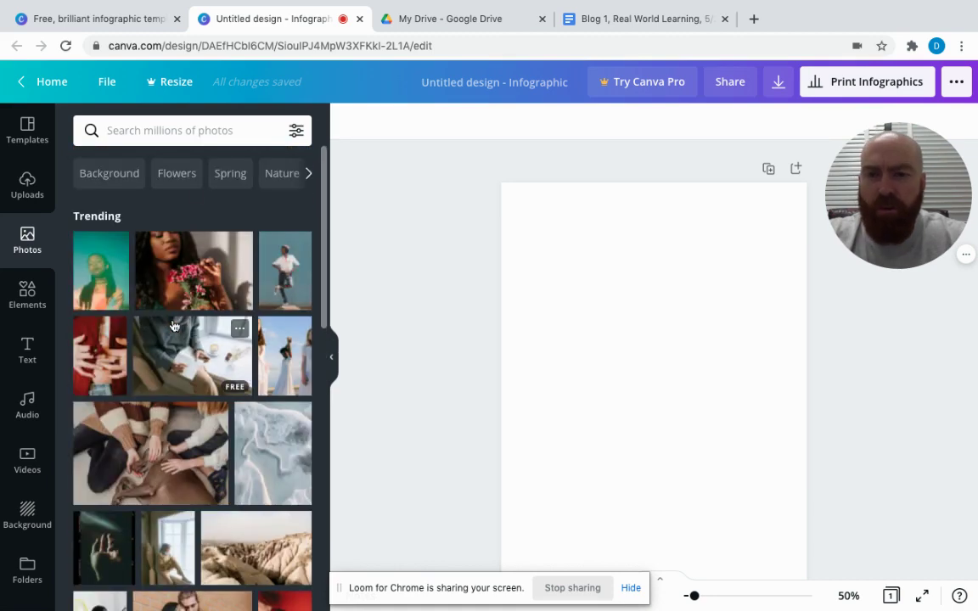
left_click(198, 129)
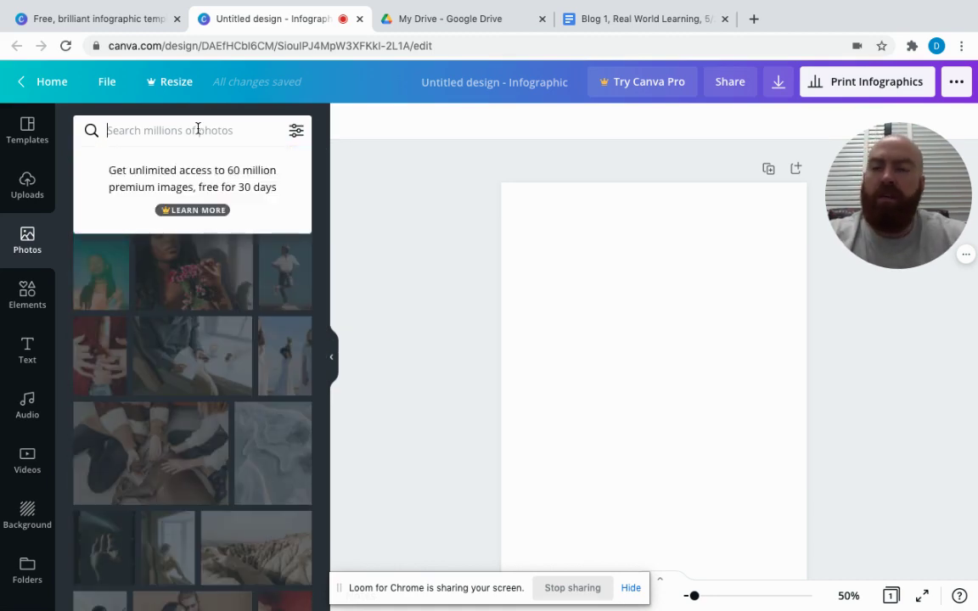
type("mars")
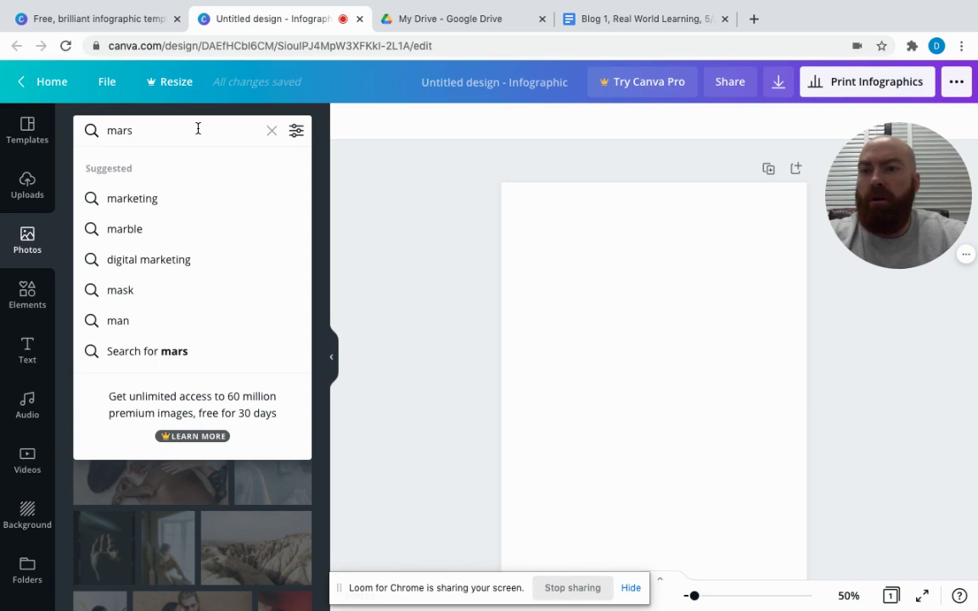
key("Return")
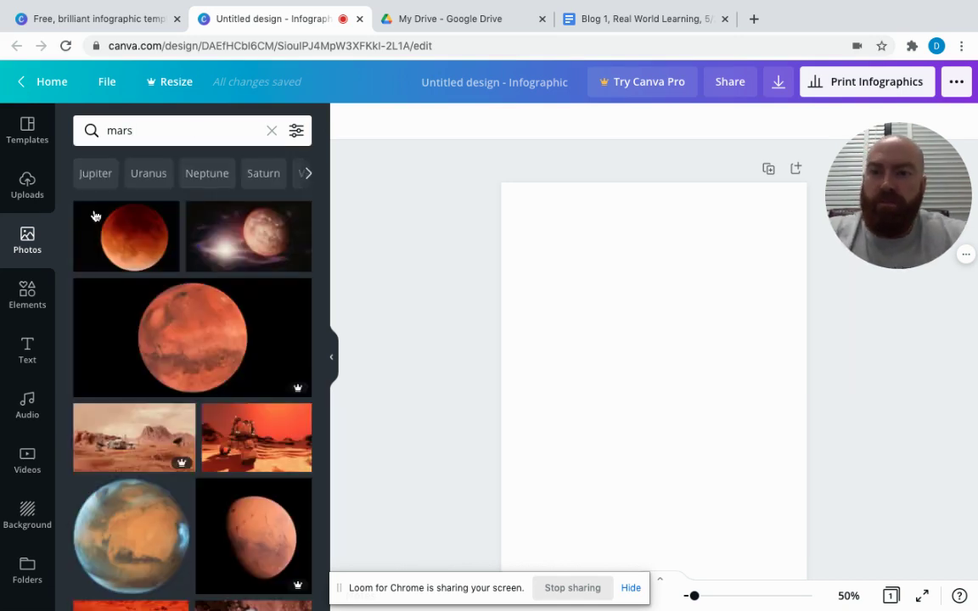
left_click(217, 255)
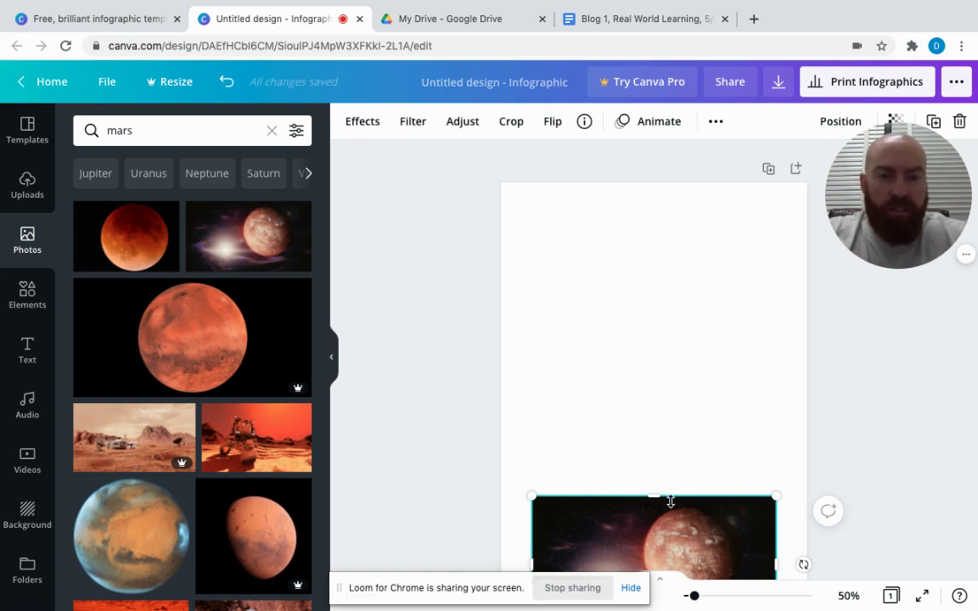
left_click_drag(674, 515, 671, 239)
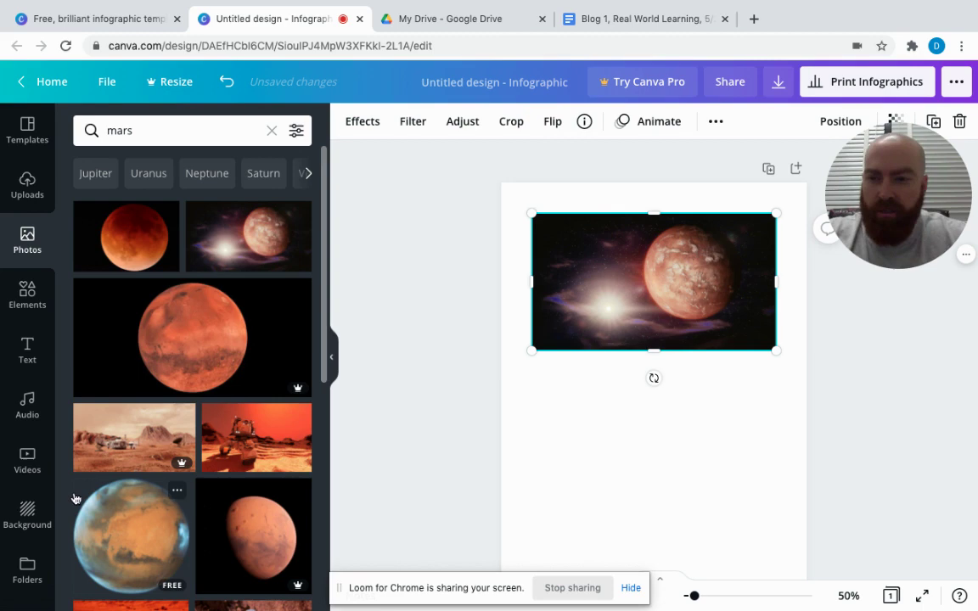
Step: Apply the beige textured background and move the Mars photo slightly lower
left_click(28, 514)
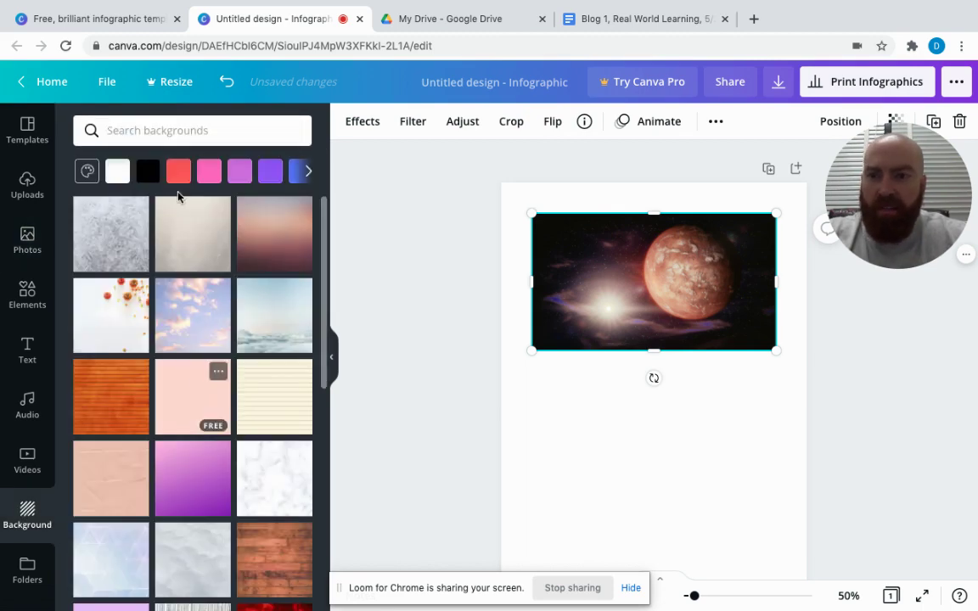
left_click(188, 245)
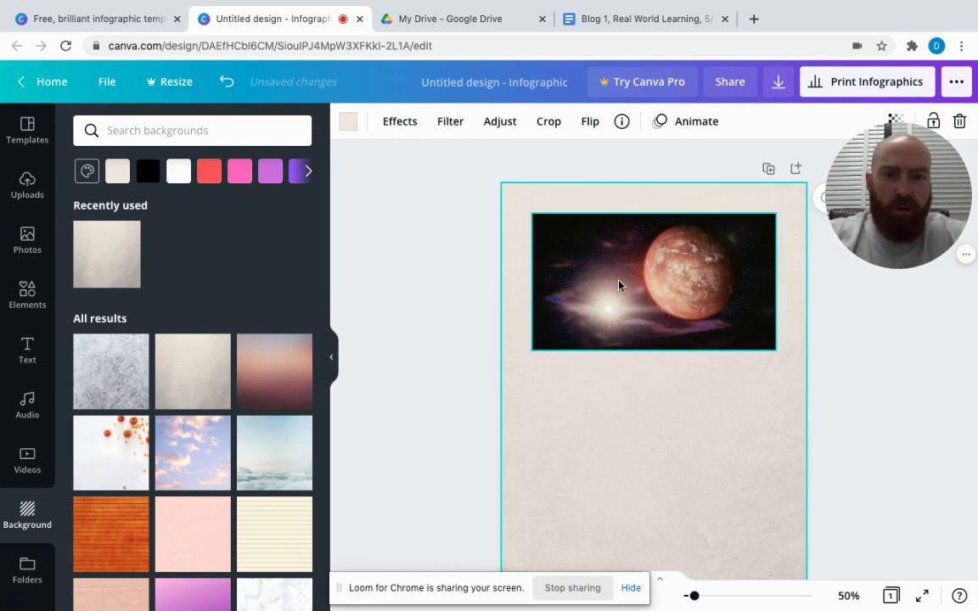
left_click_drag(616, 283, 616, 294)
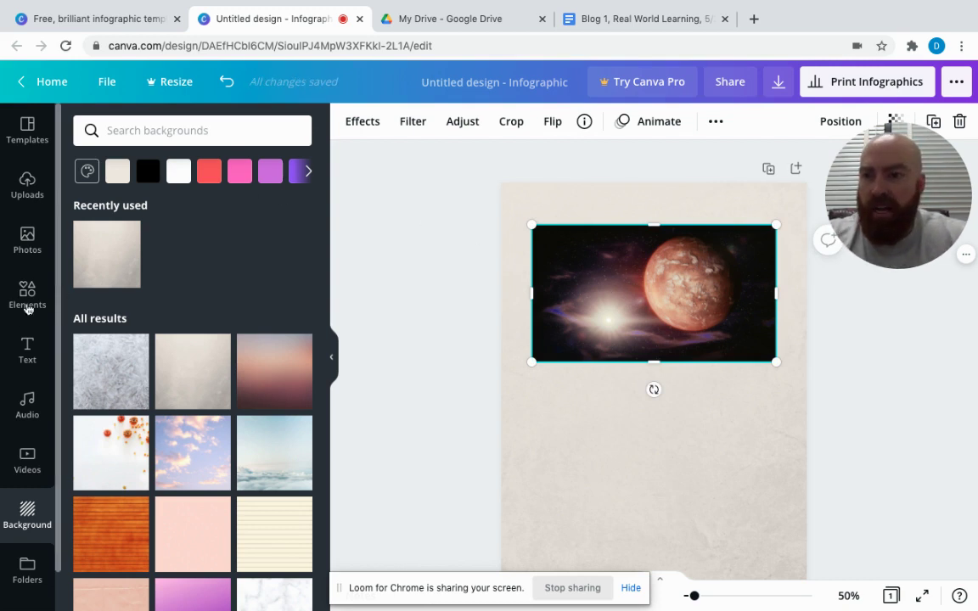
Step: Add a heading reading 'All About Mars' and drag it to the top of the page
left_click(25, 344)
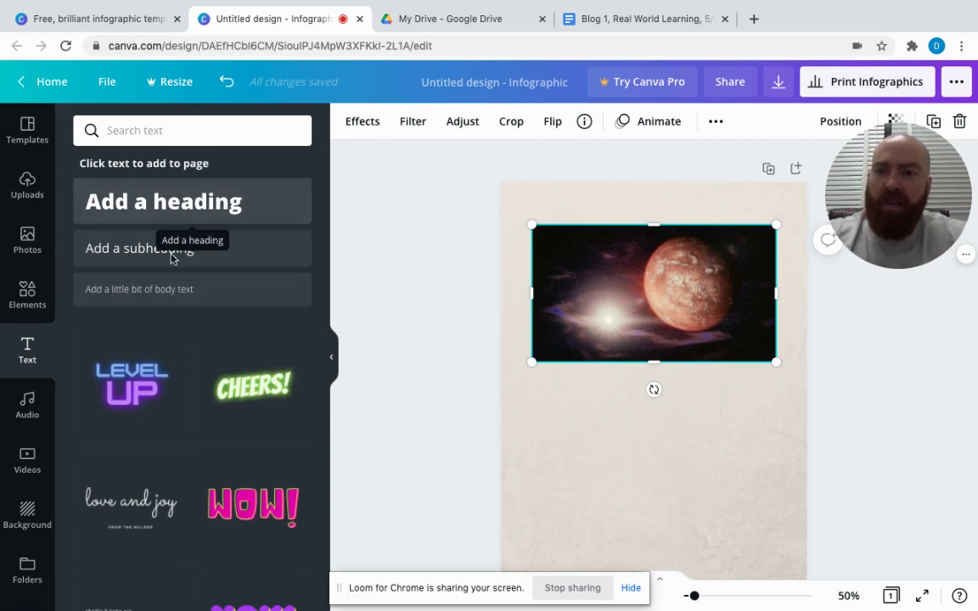
scroll(157, 331, "down", 3)
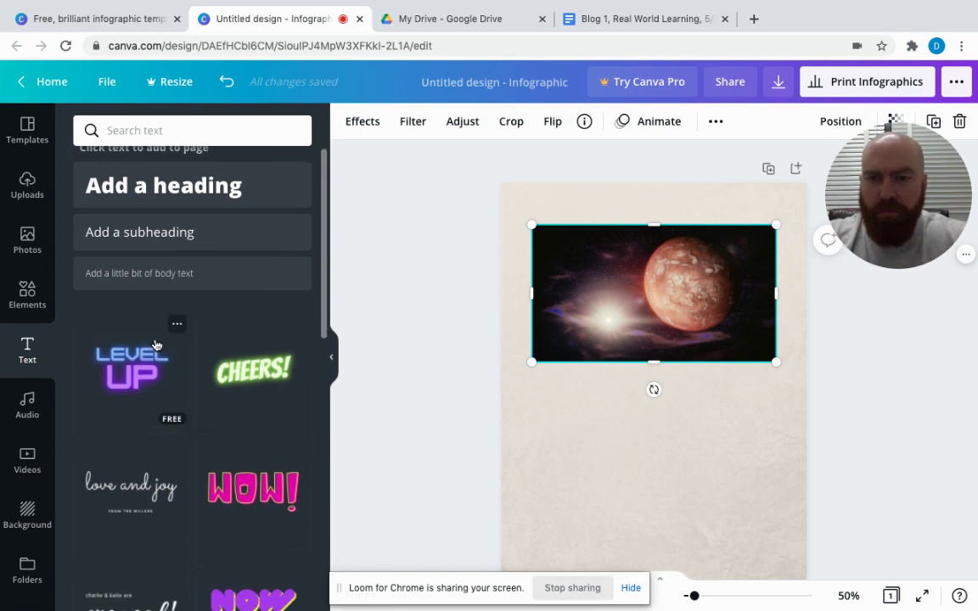
scroll(157, 344, "down", 6)
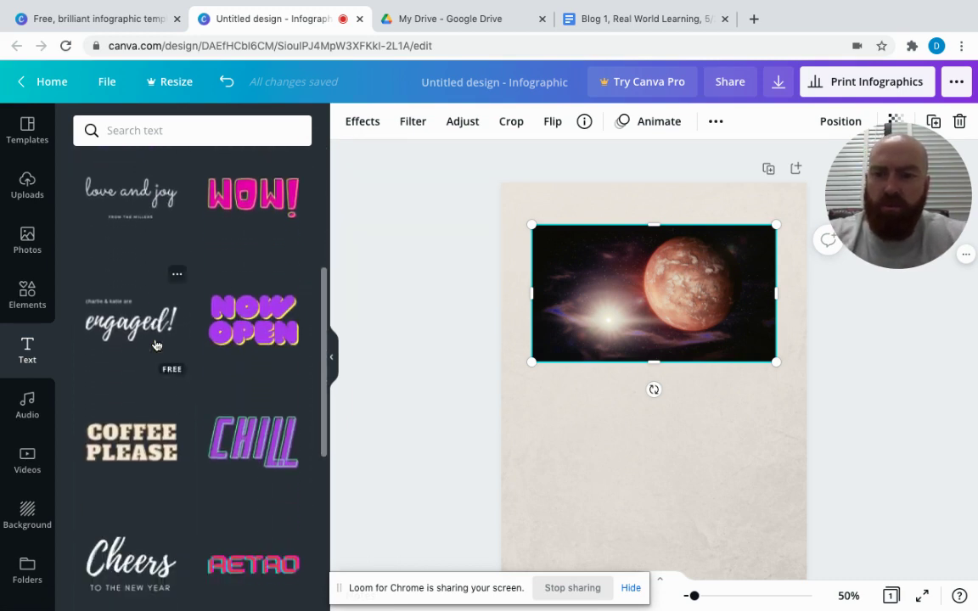
scroll(156, 344, "down", 5)
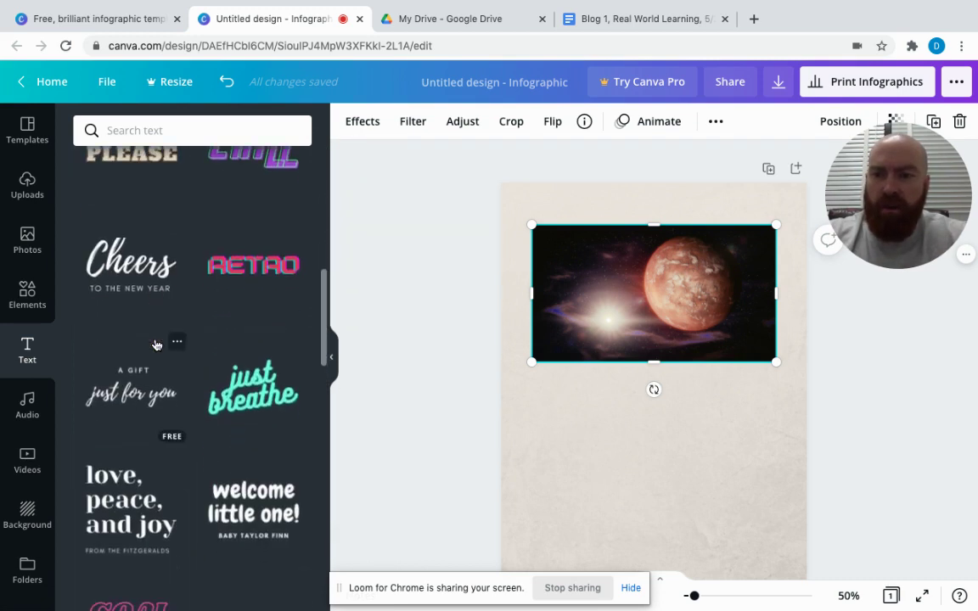
scroll(156, 345, "down", 4)
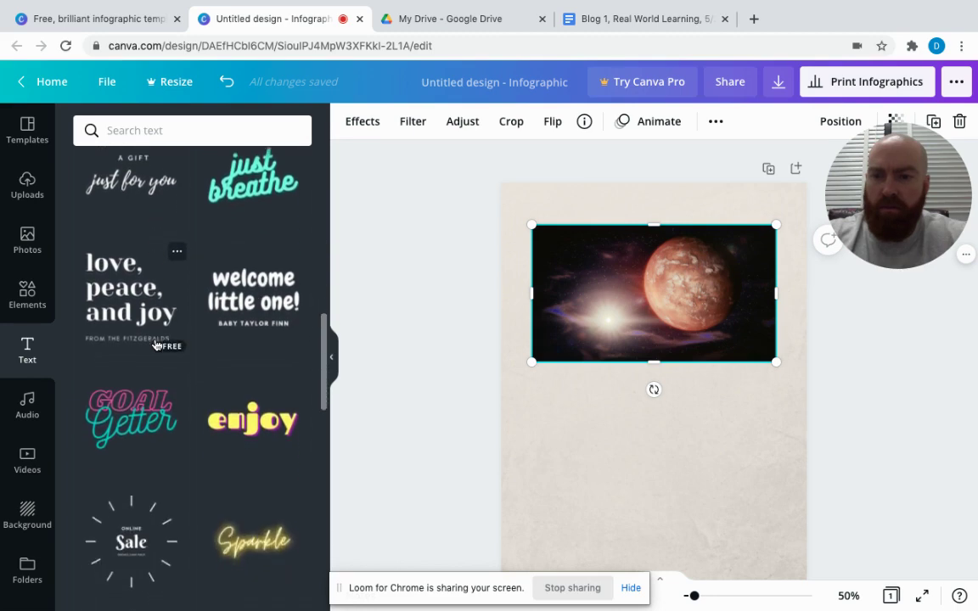
scroll(156, 344, "up", 20)
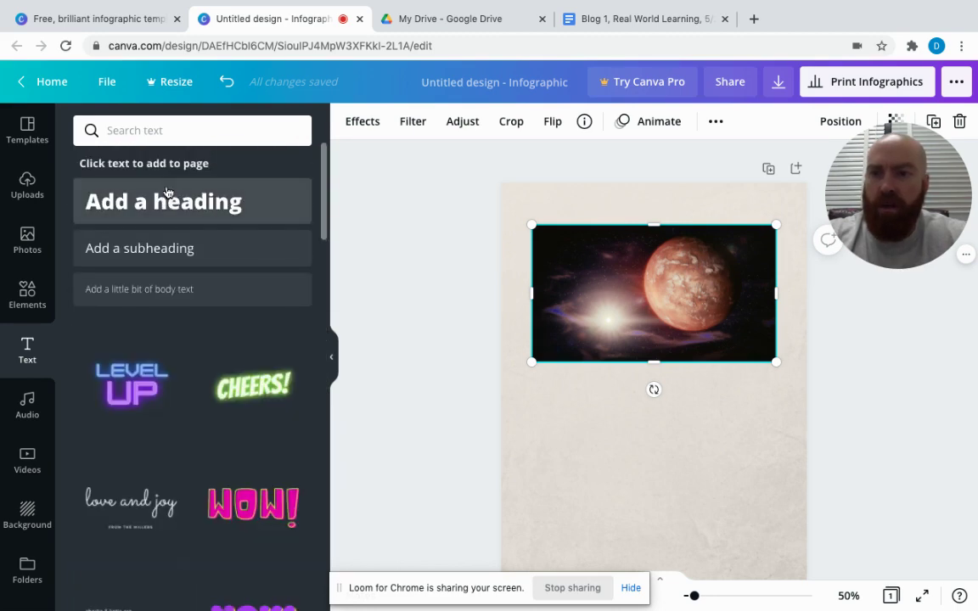
left_click(168, 193)
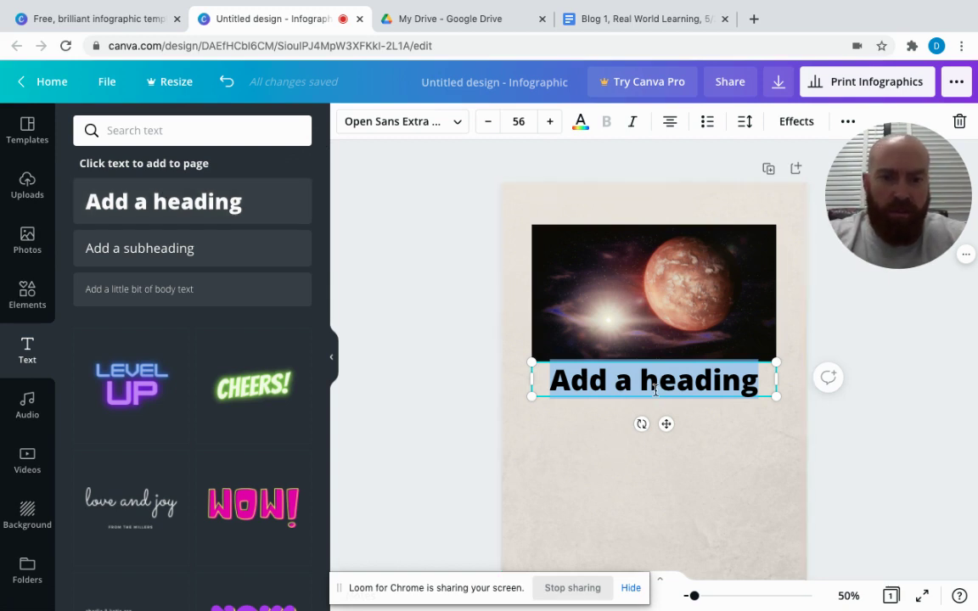
type("All")
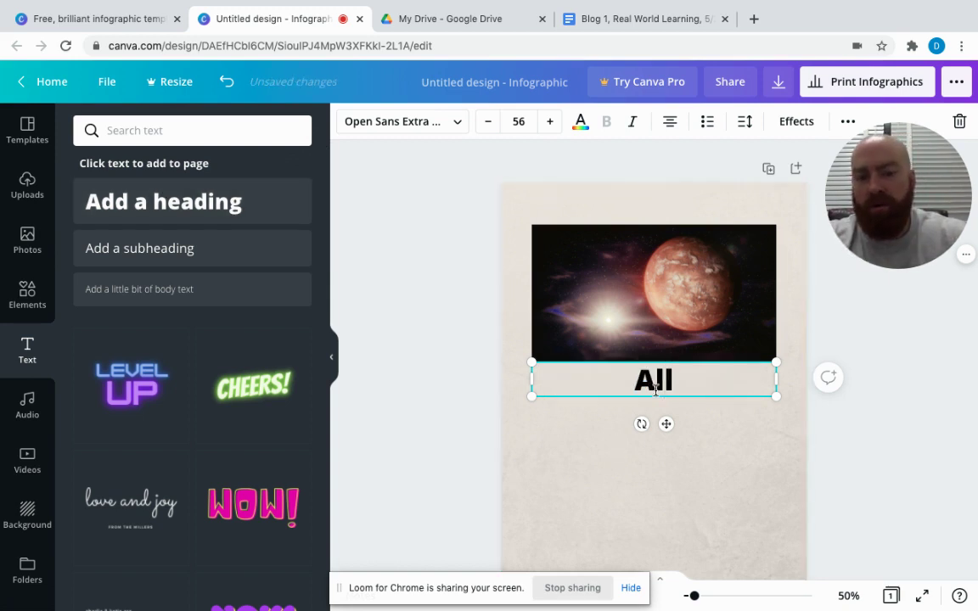
type(" About Mars")
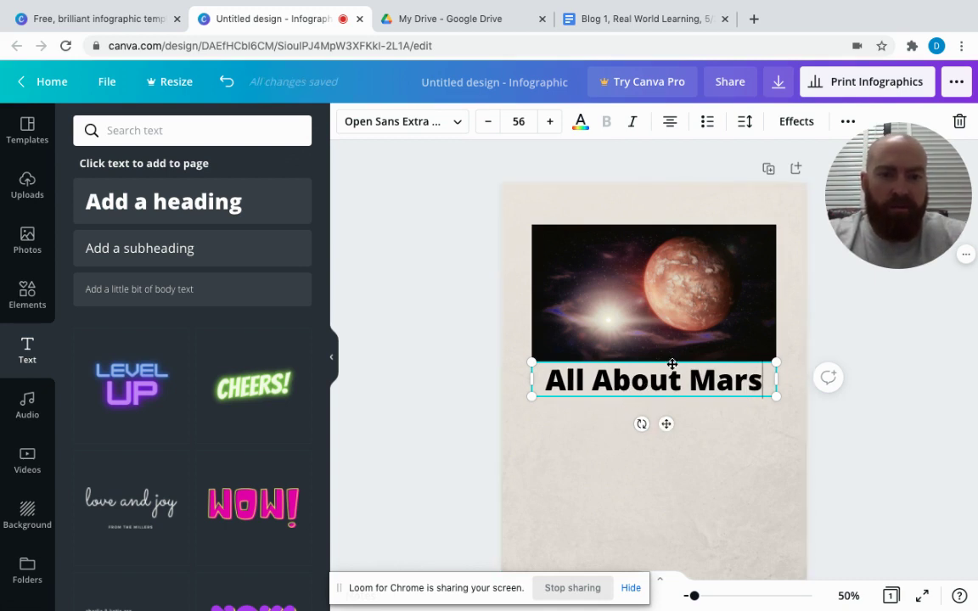
left_click_drag(671, 363, 665, 253)
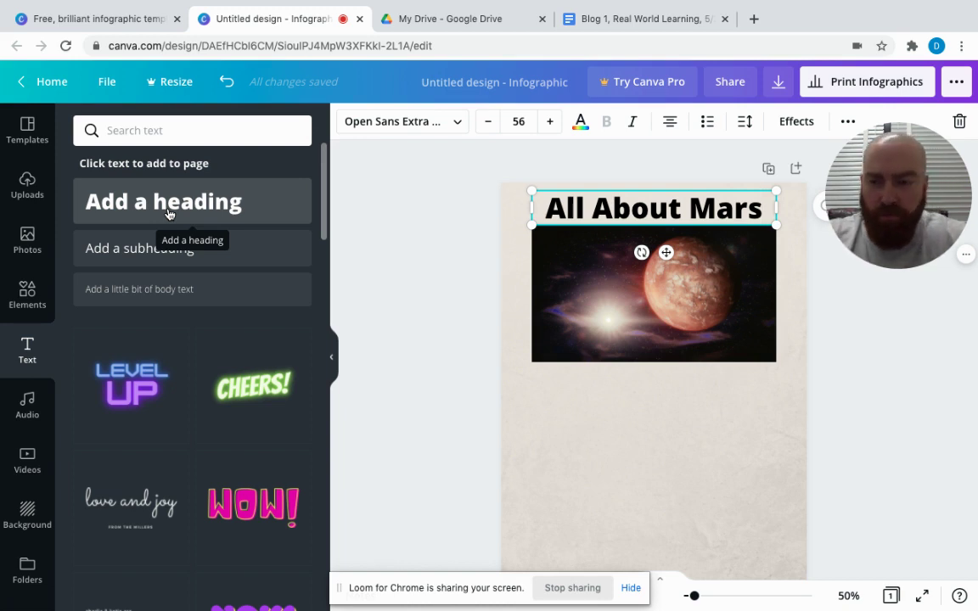
Step: Browse the Elements library through its lines, shapes, frames, stickers, charts and grids
left_click(27, 292)
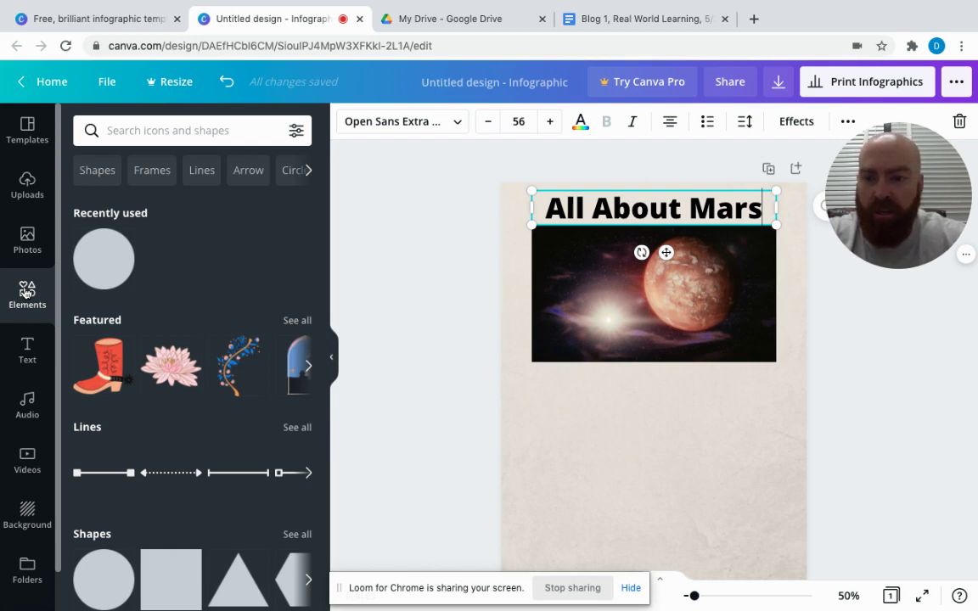
scroll(140, 497, "down", 5)
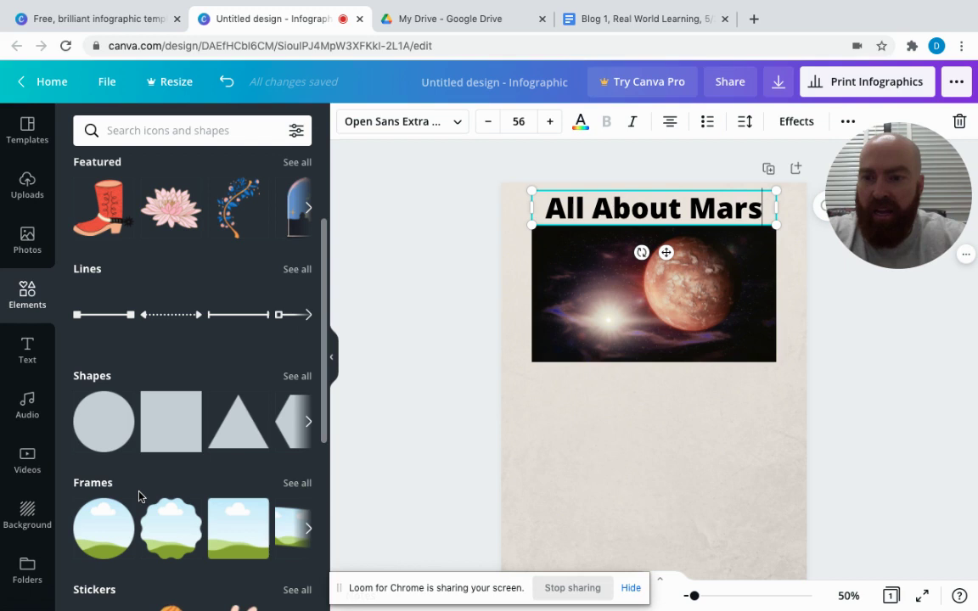
scroll(140, 496, "down", 3)
scroll(140, 496, "down", 3)
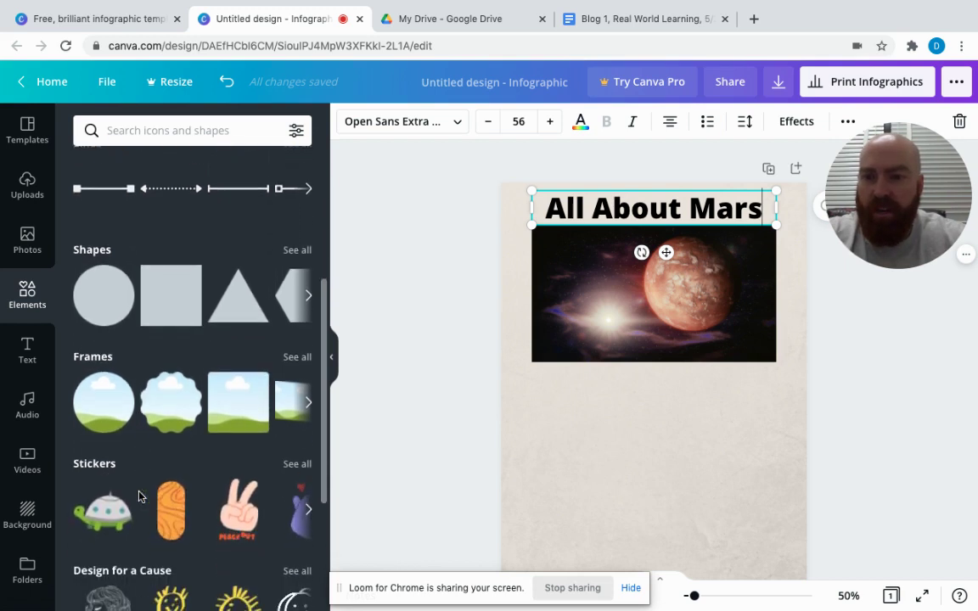
scroll(140, 496, "down", 3)
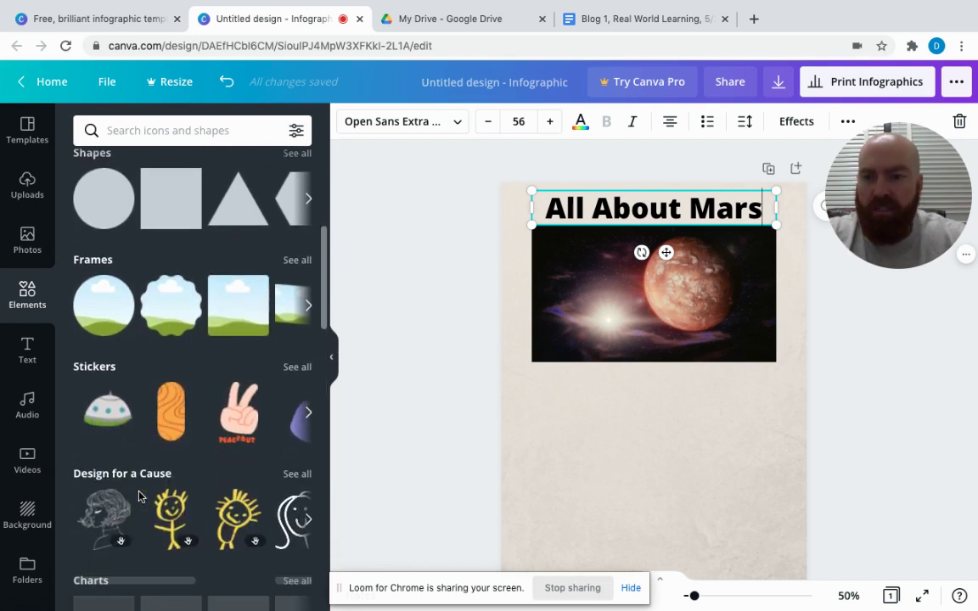
scroll(140, 497, "down", 1)
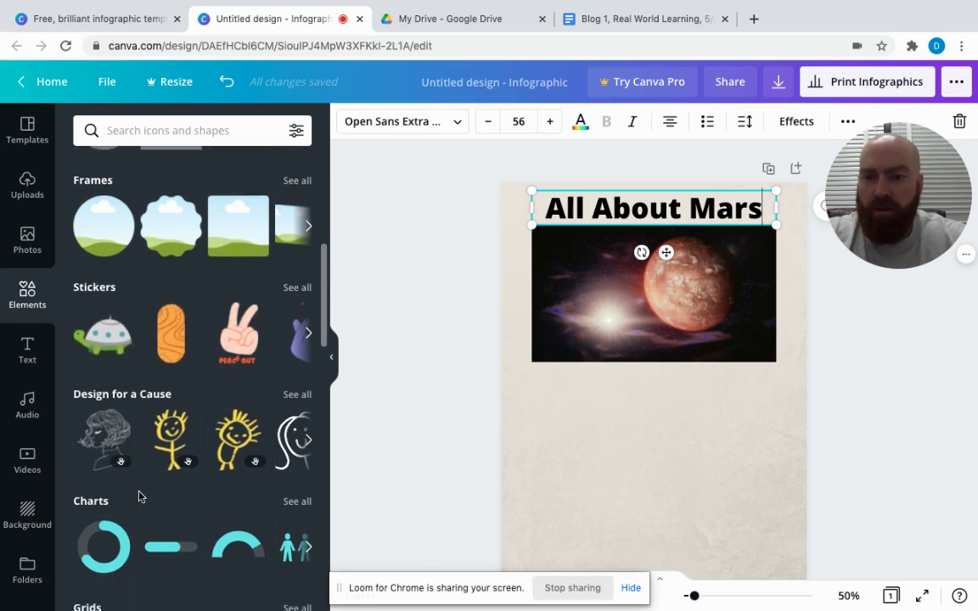
scroll(140, 497, "down", 2)
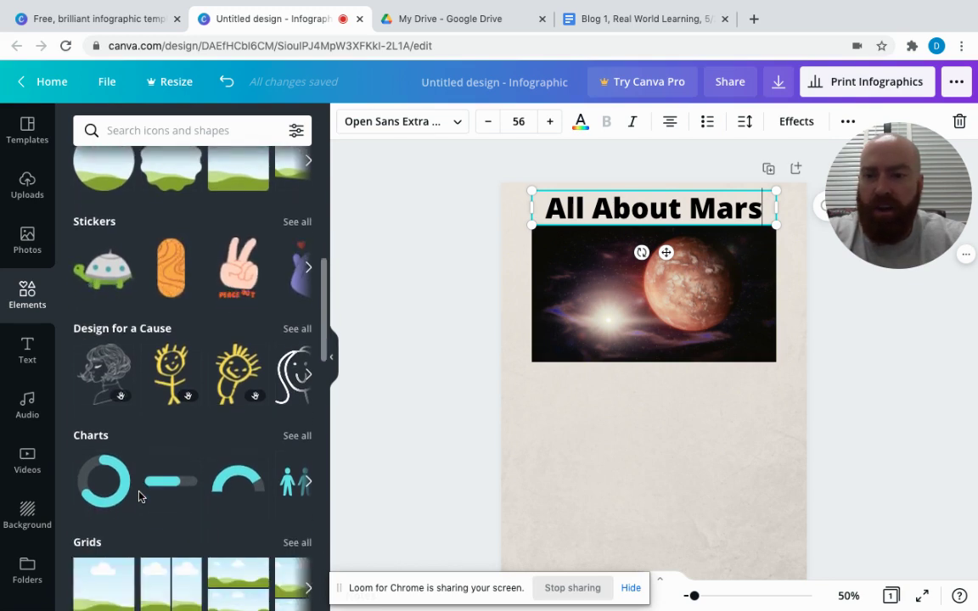
scroll(138, 496, "down", 2)
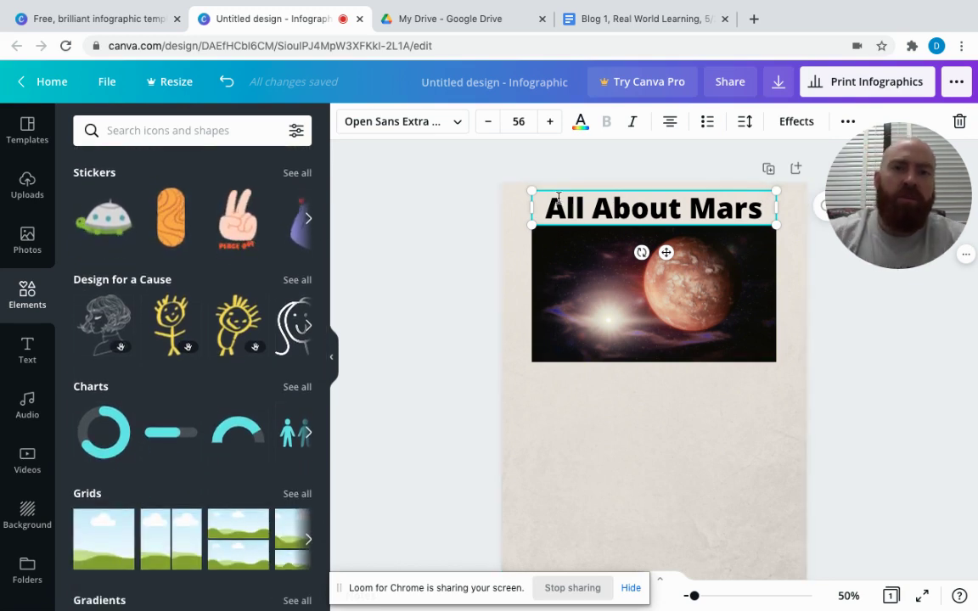
double_click(688, 204)
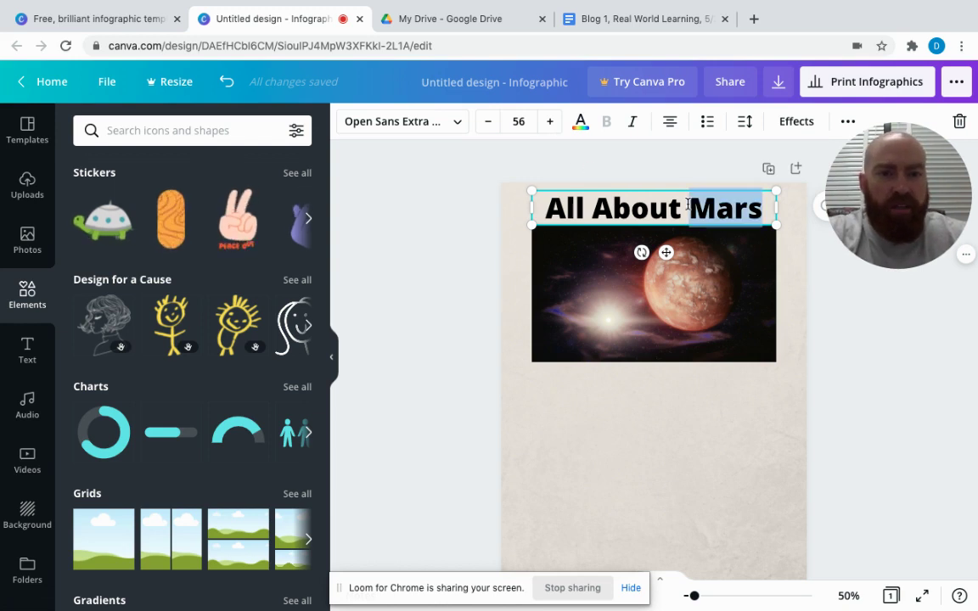
left_click(459, 123)
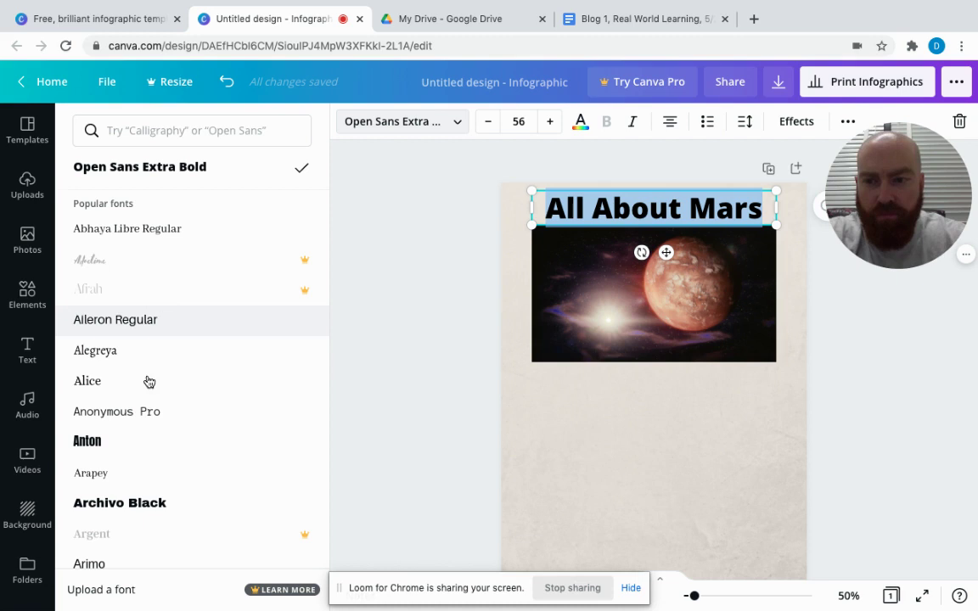
scroll(146, 401, "down", 3)
scroll(146, 401, "down", 3)
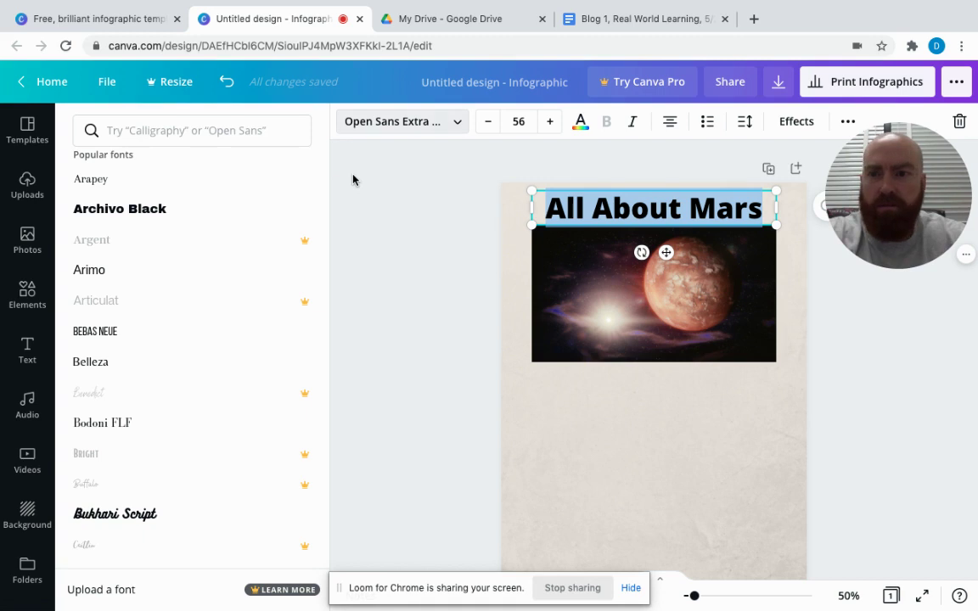
key("Escape")
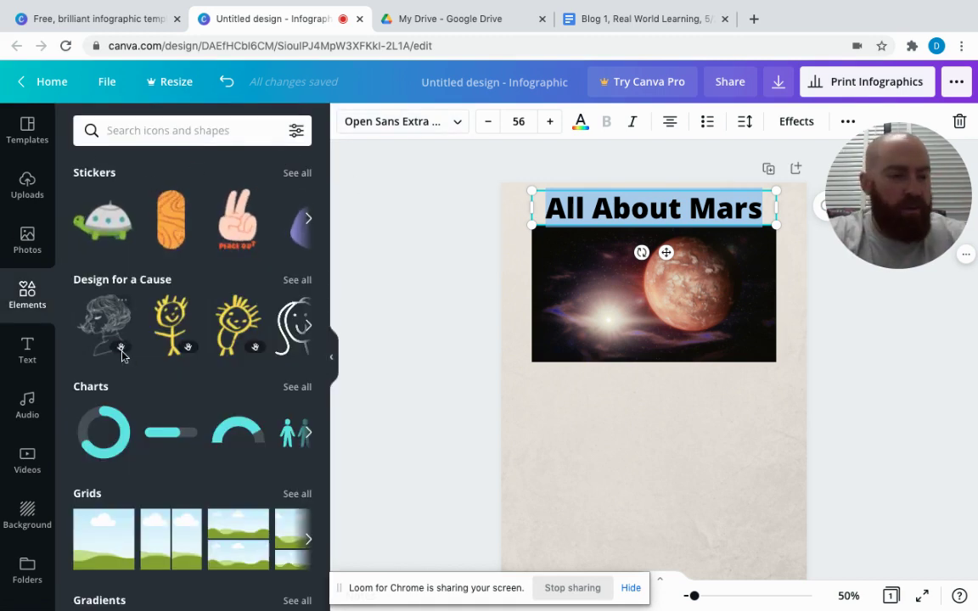
mouse_move(122, 356)
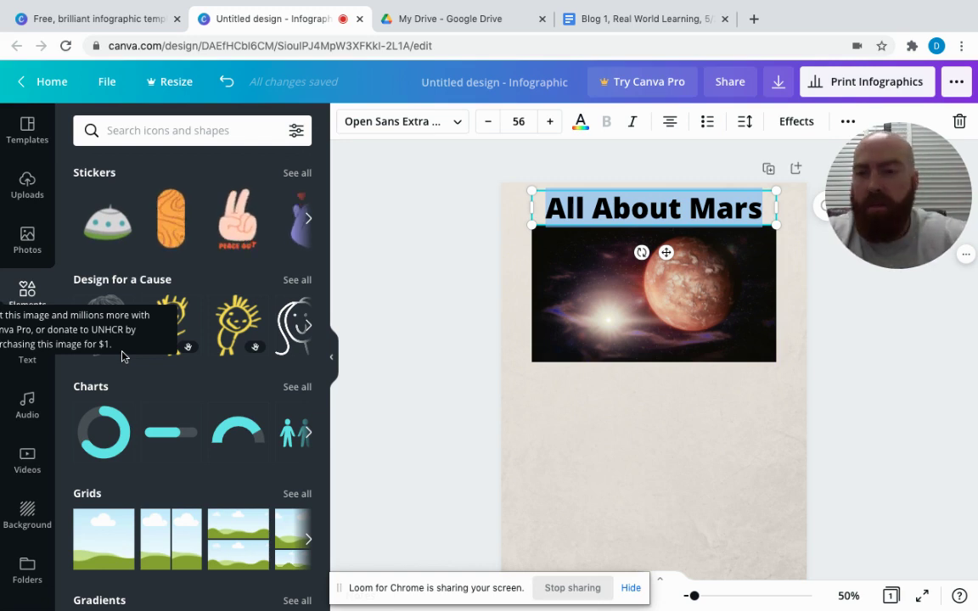
scroll(204, 311, "down", 3)
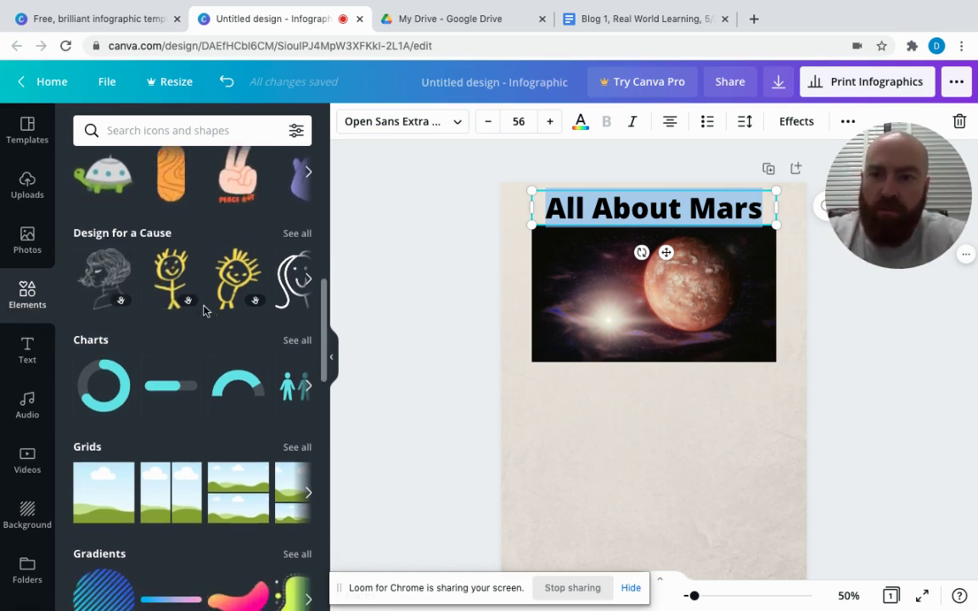
scroll(204, 311, "down", 5)
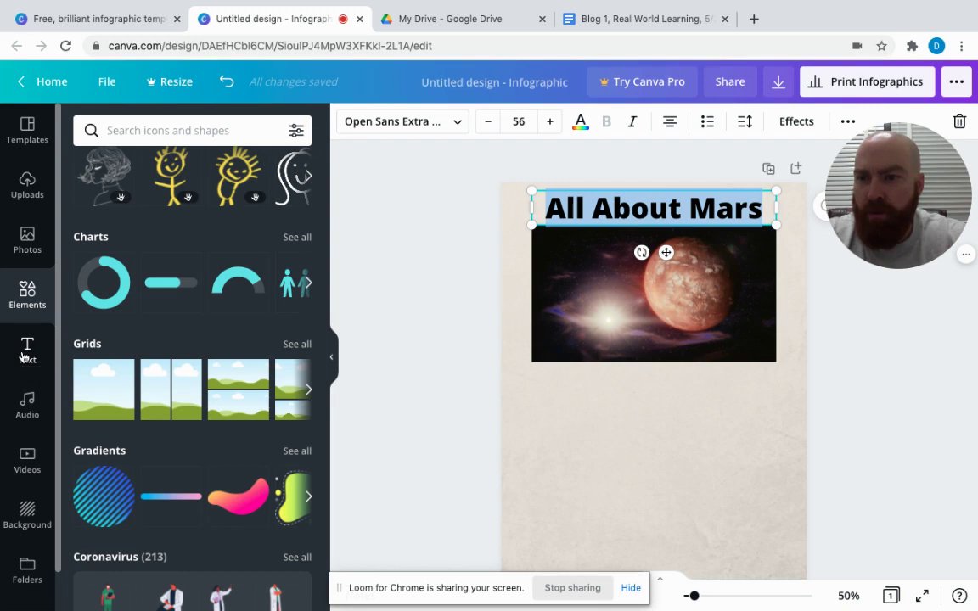
Step: Add a subheading text box below the Mars photo reading 'Mars is a desert world.'
left_click(26, 348)
left_click_drag(195, 247, 638, 413)
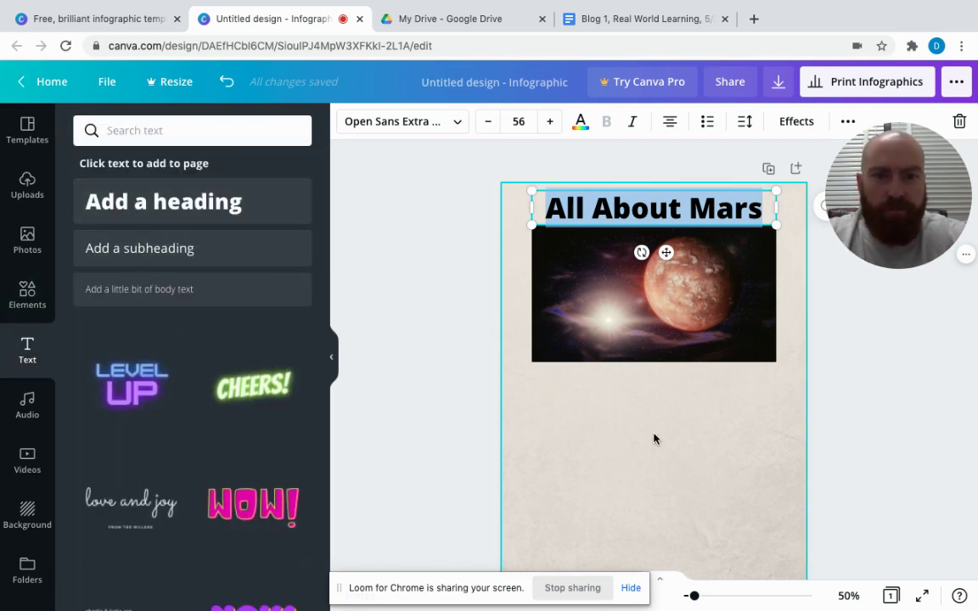
scroll(600, 417, "down", 2)
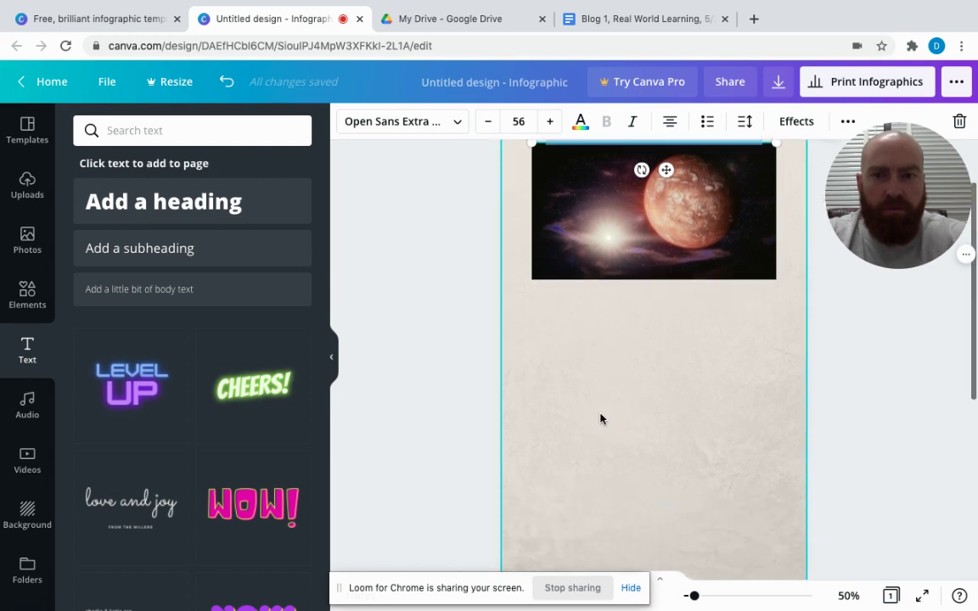
scroll(713, 289, "up", 2)
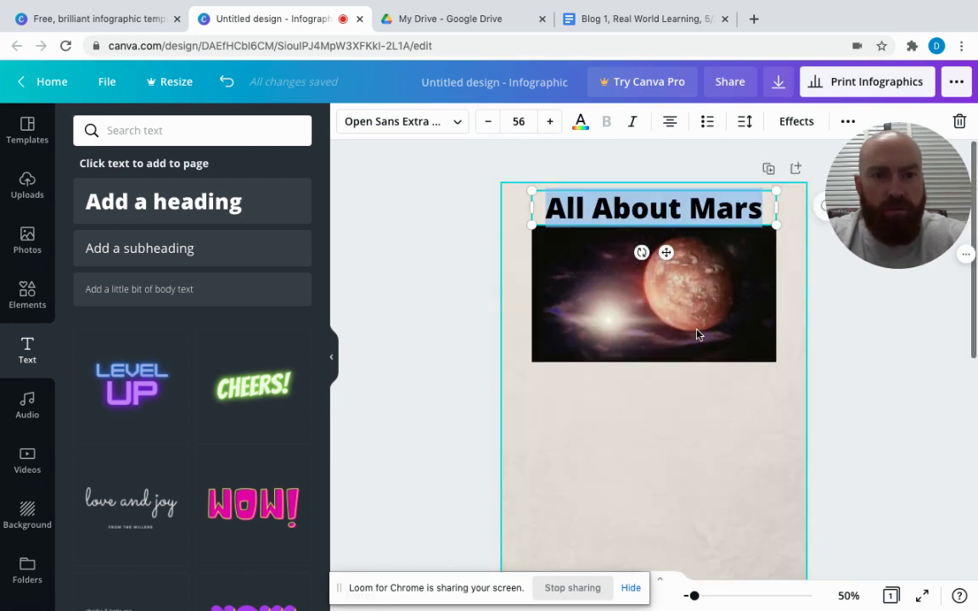
left_click(761, 375)
left_click(155, 262)
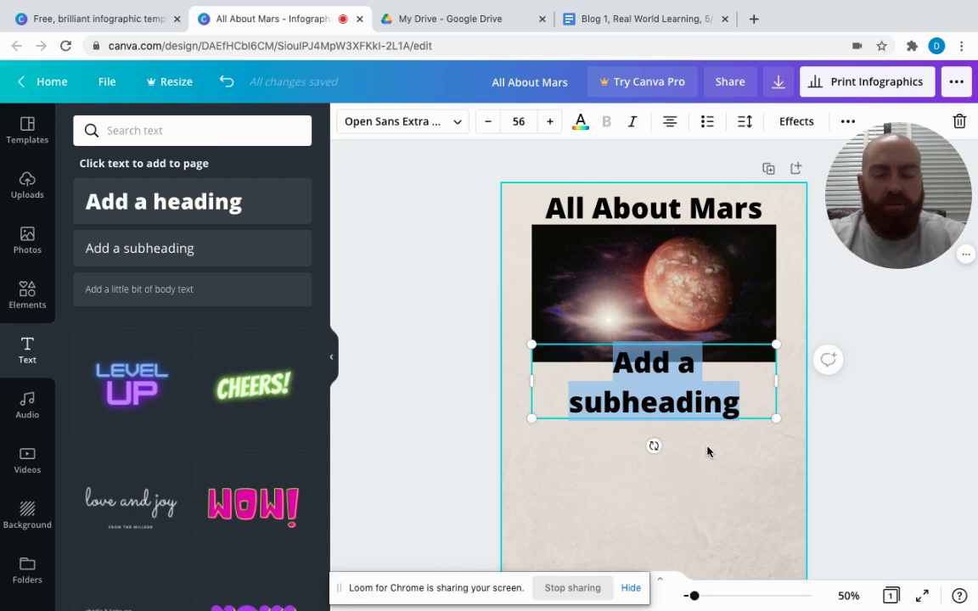
type("Mars")
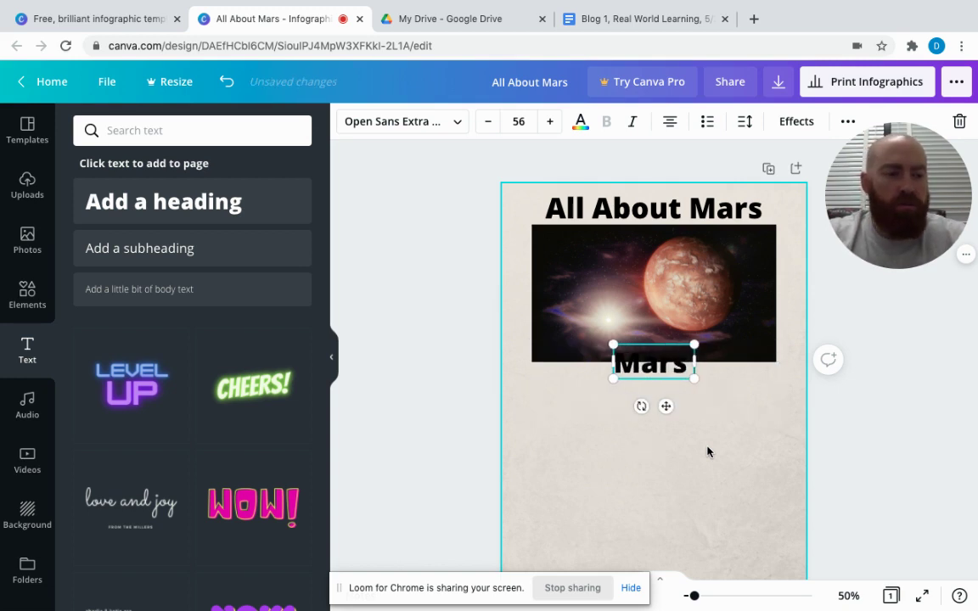
type(" is a")
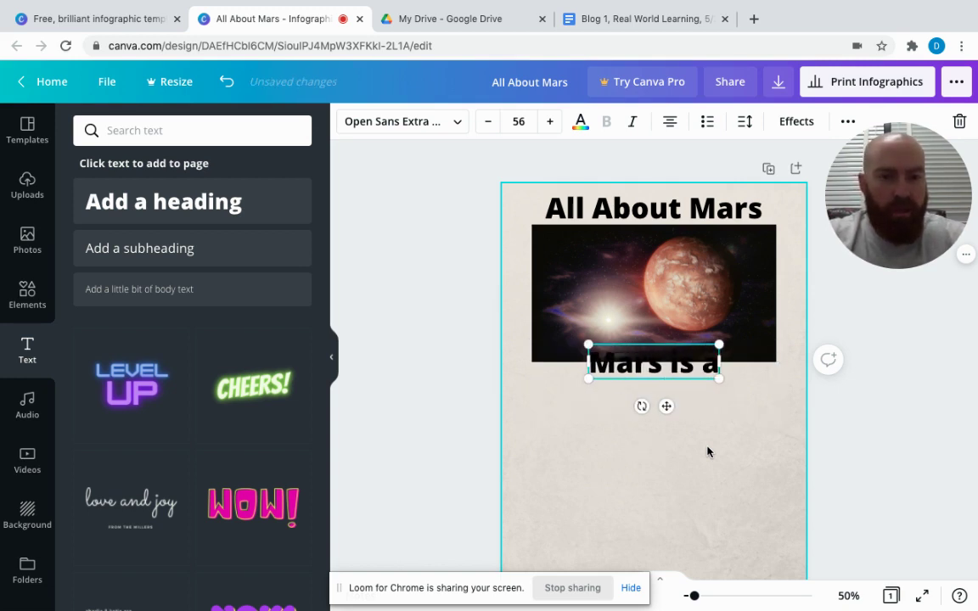
type(" desert")
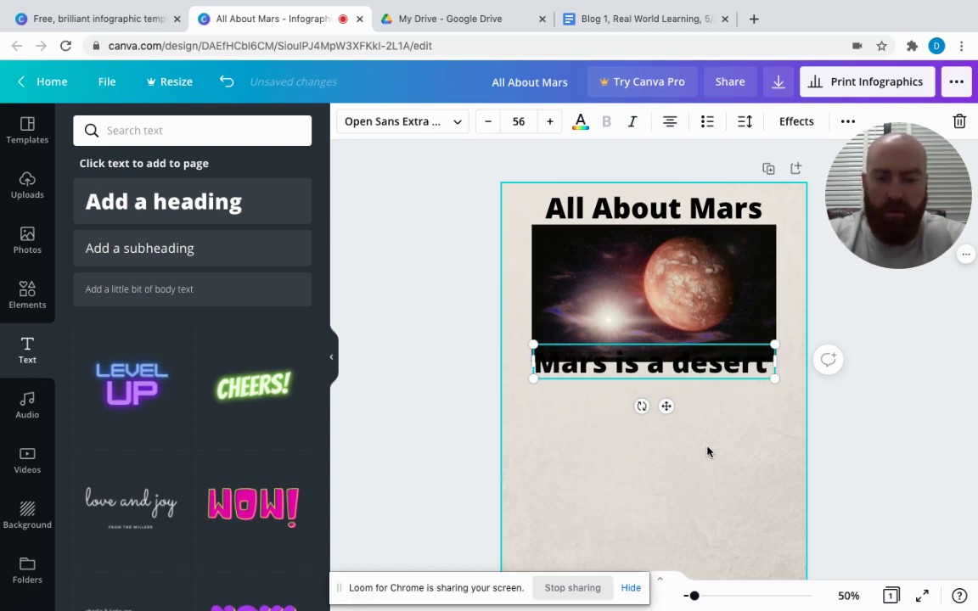
type(" wo")
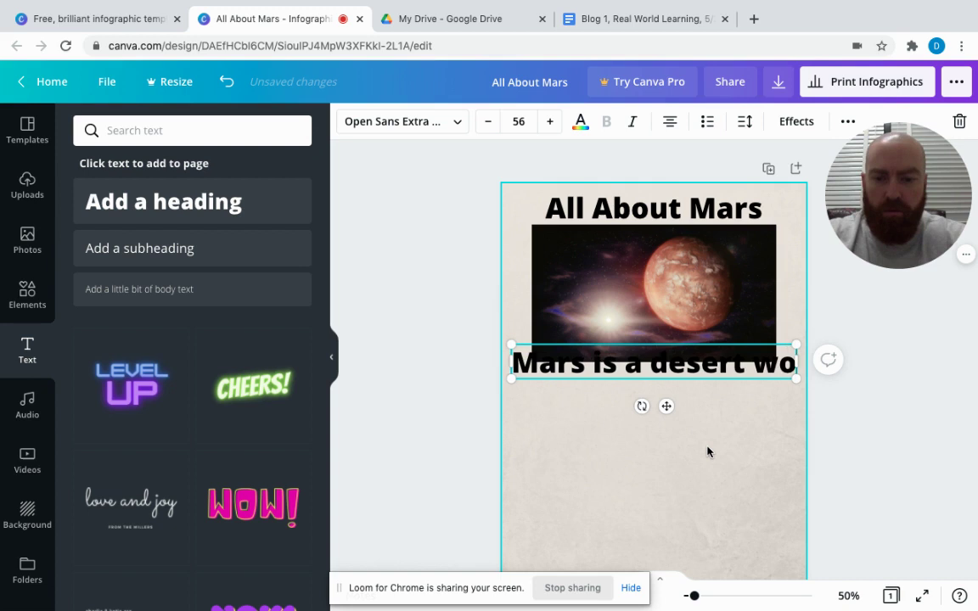
type("rld.")
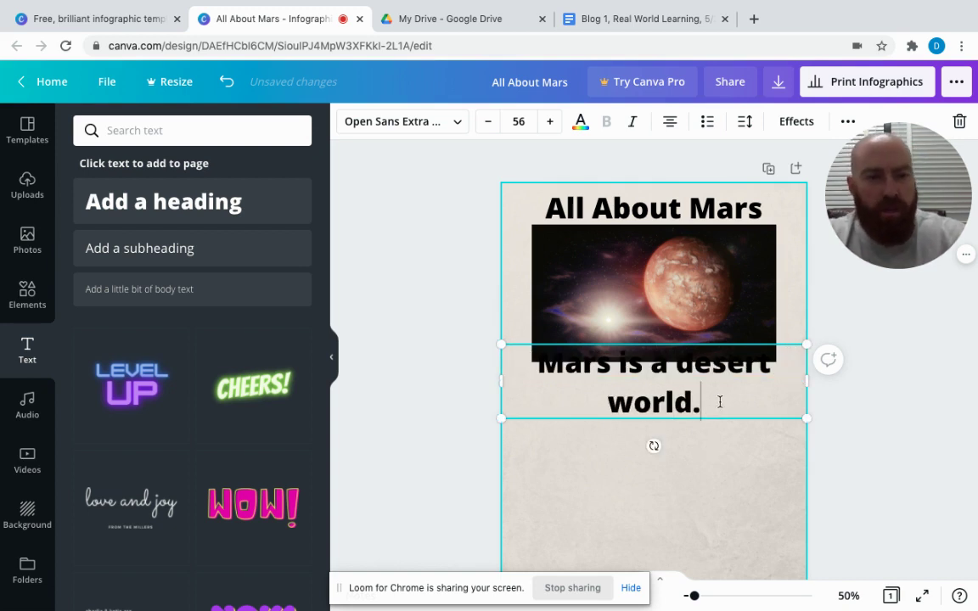
Step: Make the fact numbered item '1.' and move it down off the Mars photo
left_click(564, 370)
type("1.")
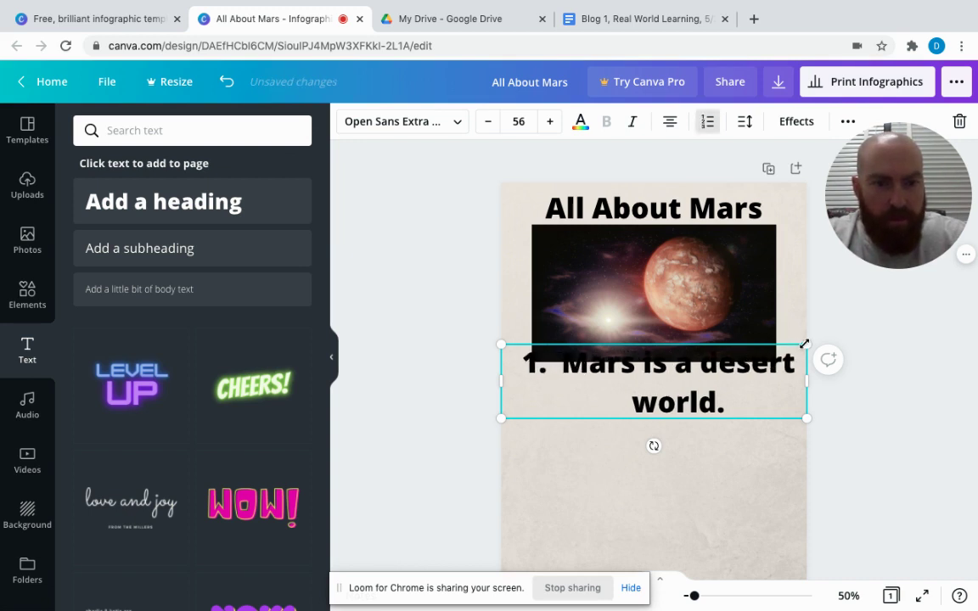
mouse_move(790, 363)
left_mouse_down()
mouse_move(787, 377)
mouse_move(795, 375)
left_mouse_up()
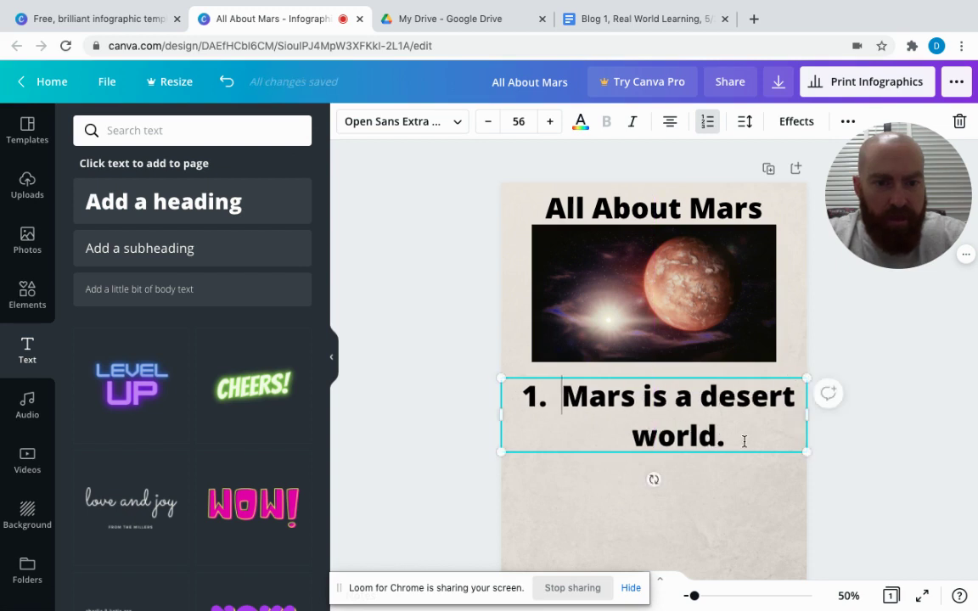
Step: Select the whole fact and reduce its font size step by step to 48
left_click_drag(735, 444, 550, 404)
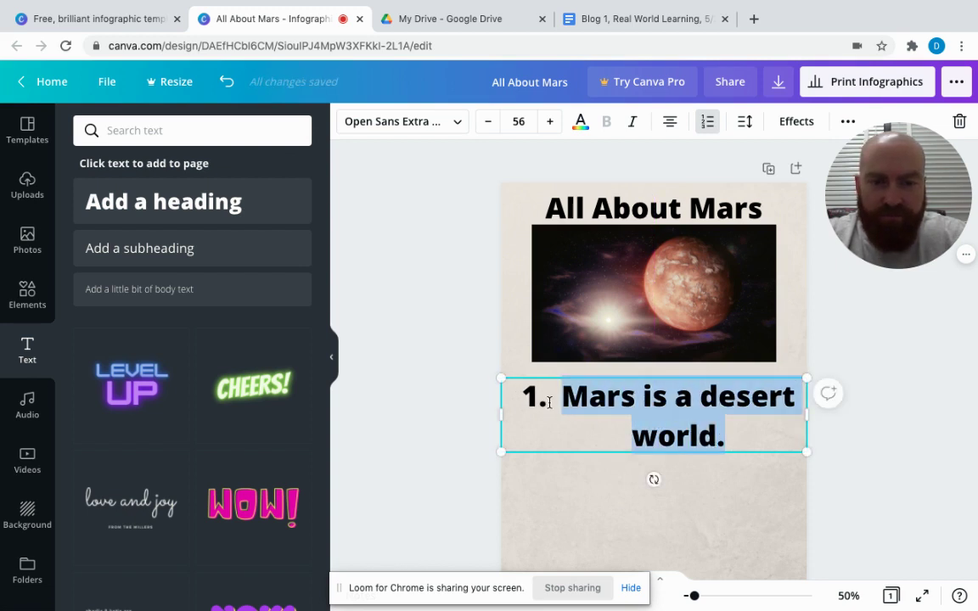
left_click(488, 123)
left_click(488, 123)
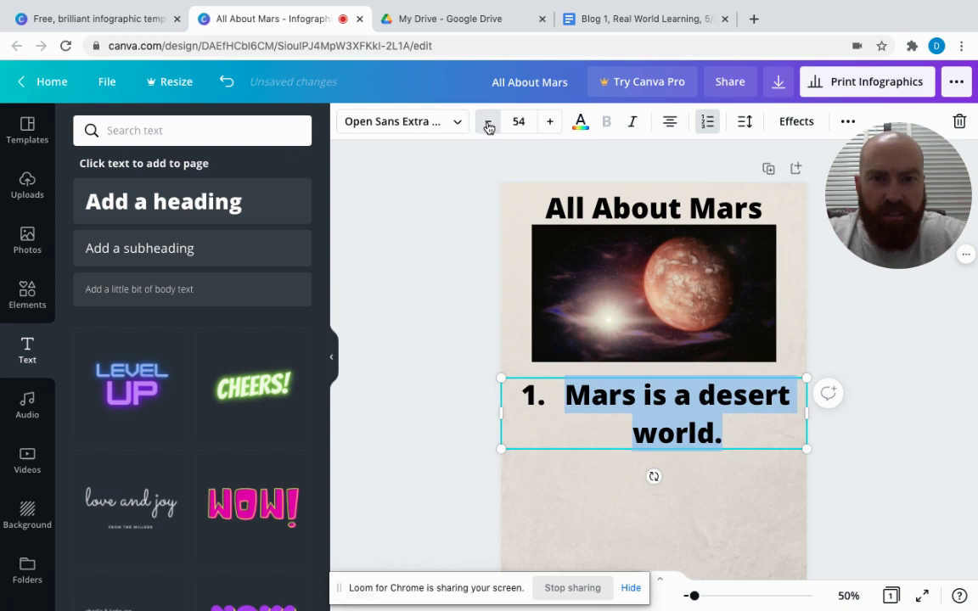
left_click(488, 123)
left_click(488, 123)
left_click(488, 123)
left_click(488, 123)
left_click(488, 123)
left_click(488, 123)
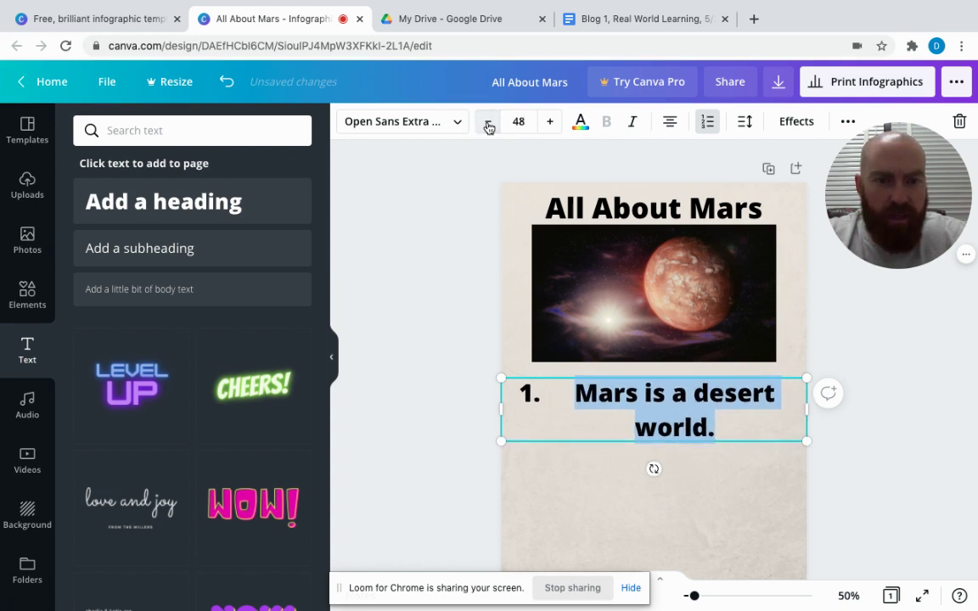
left_click(488, 123)
left_click(488, 123)
left_click(488, 123)
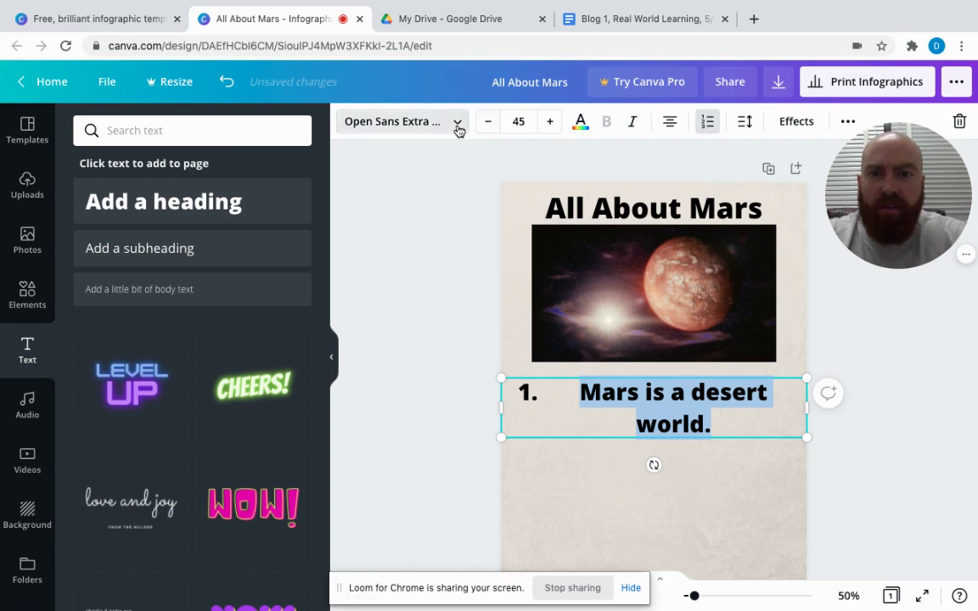
Step: Change the numbered Mars fact's font to Gagalin
left_click(458, 128)
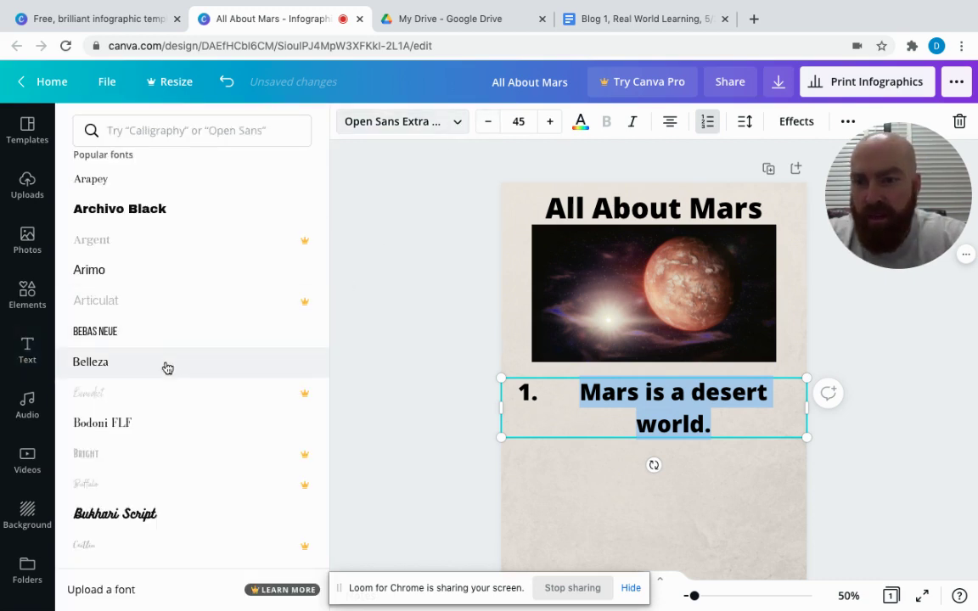
scroll(166, 367, "down", 3)
scroll(167, 367, "down", 5)
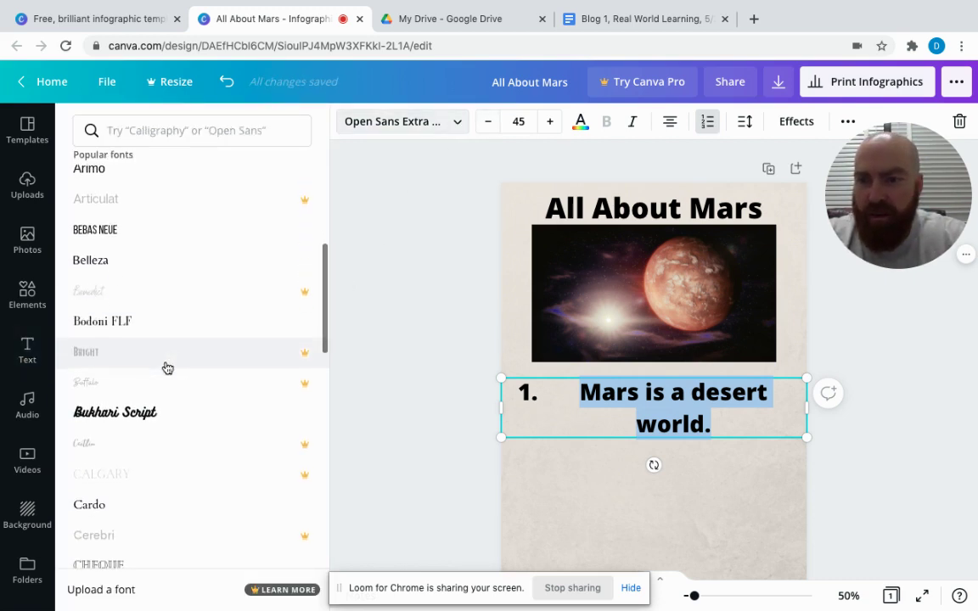
scroll(167, 368, "down", 10)
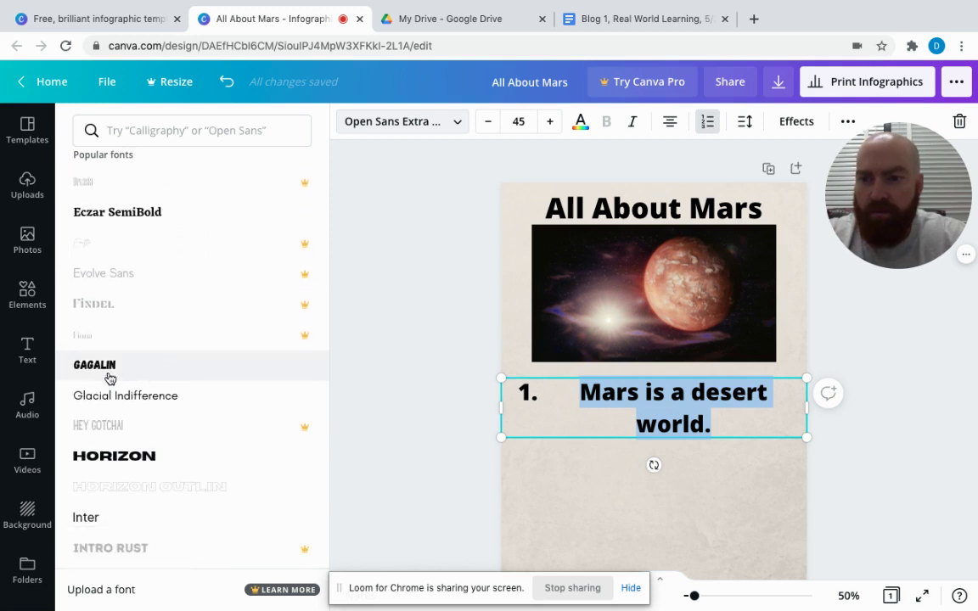
left_click(109, 378)
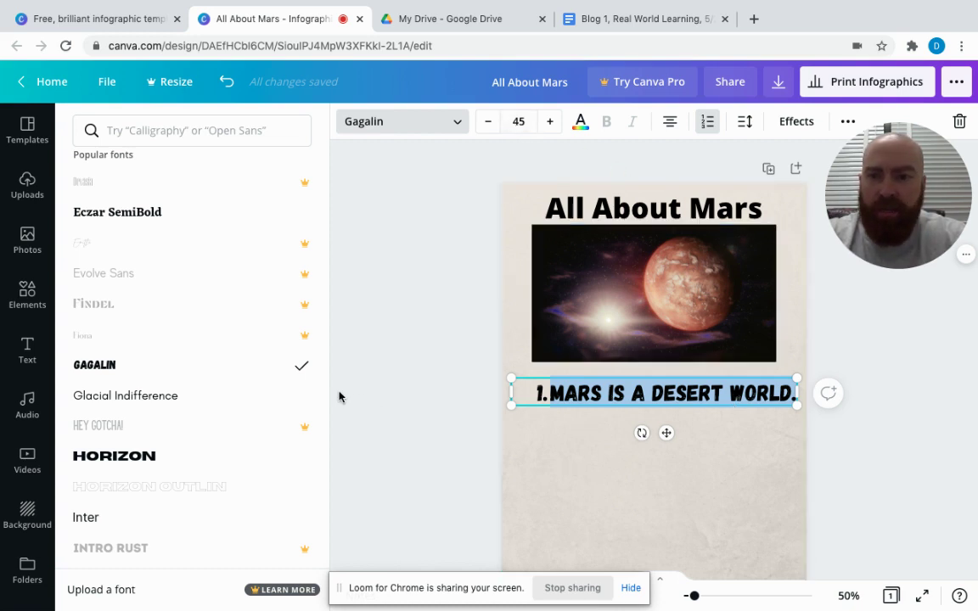
Step: Color the fact text red
left_click(579, 123)
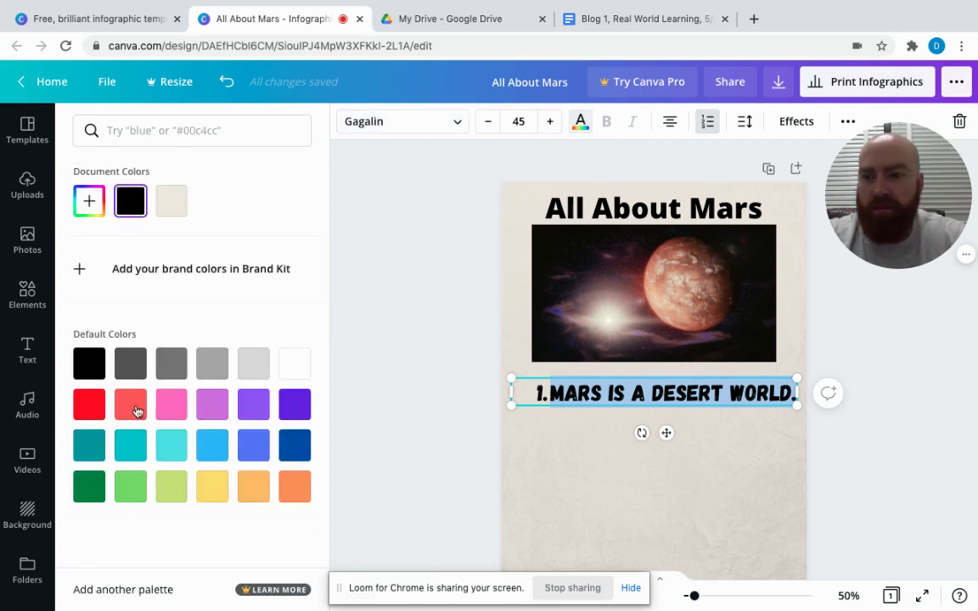
left_click(90, 405)
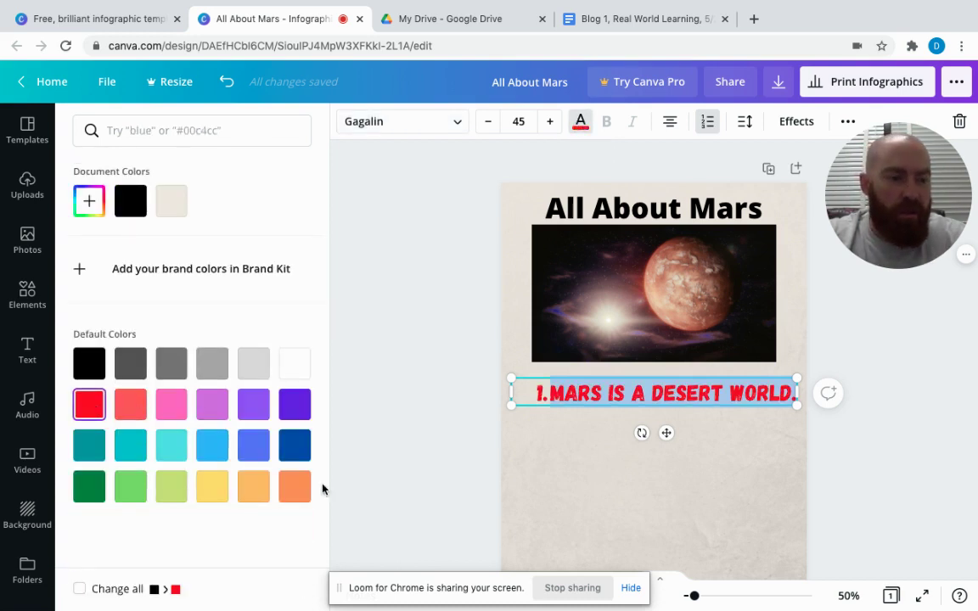
key("Escape")
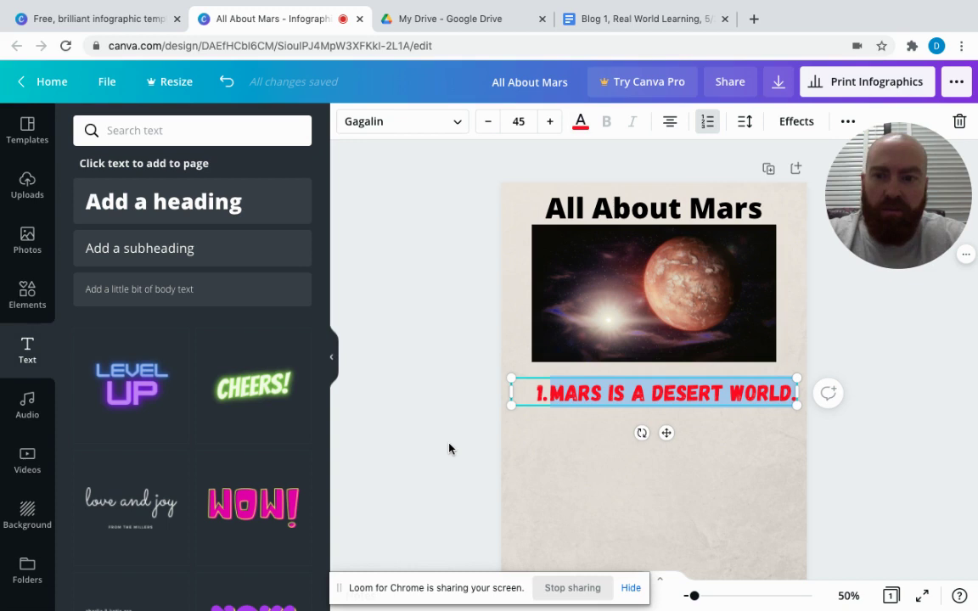
Step: Show the stock Videos library in the side panel, moving past the Audio library
left_click(37, 412)
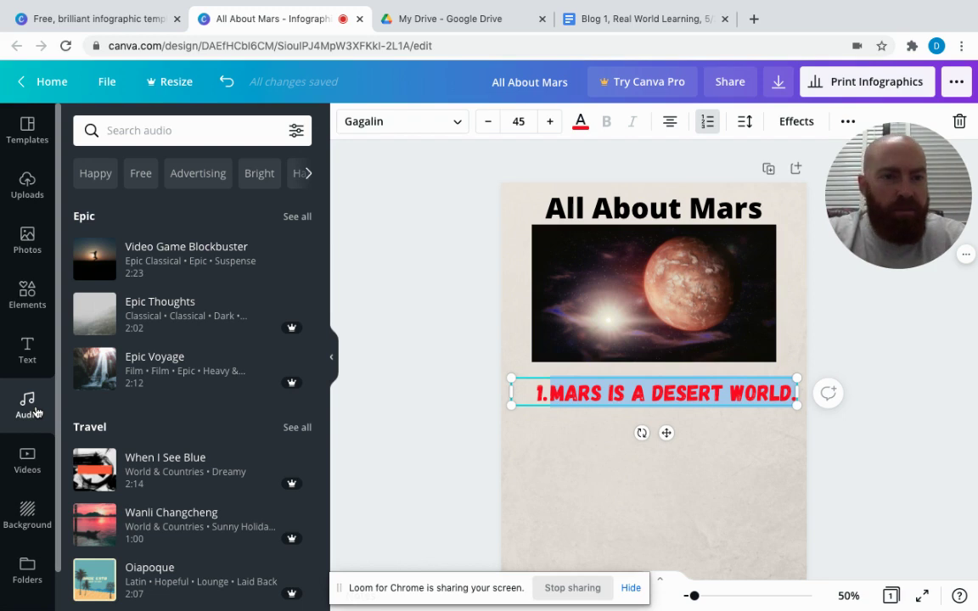
left_click(26, 461)
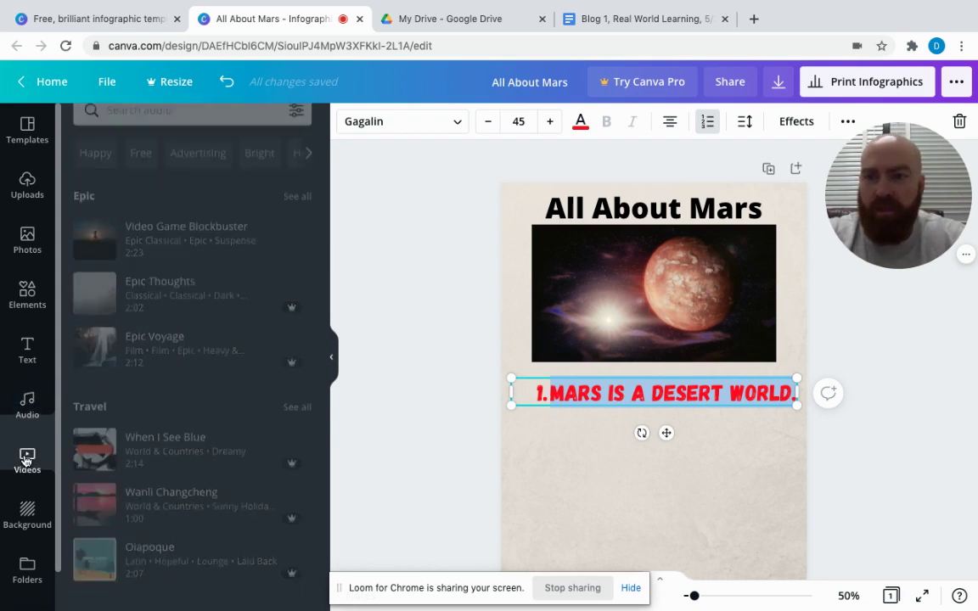